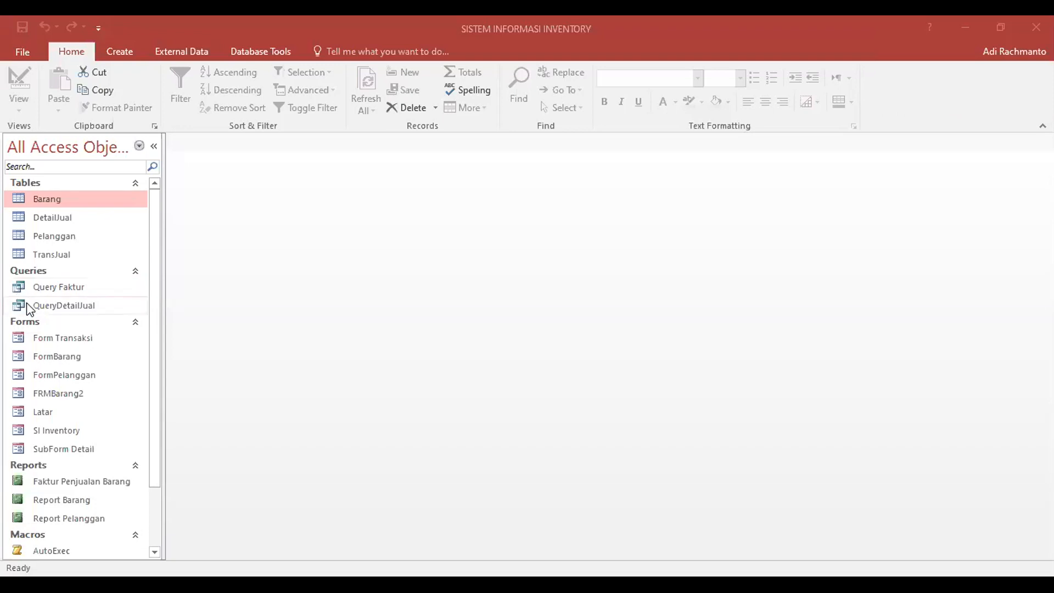
# Create a blank form and switch it to Design View.
pyautogui.click(117, 54)
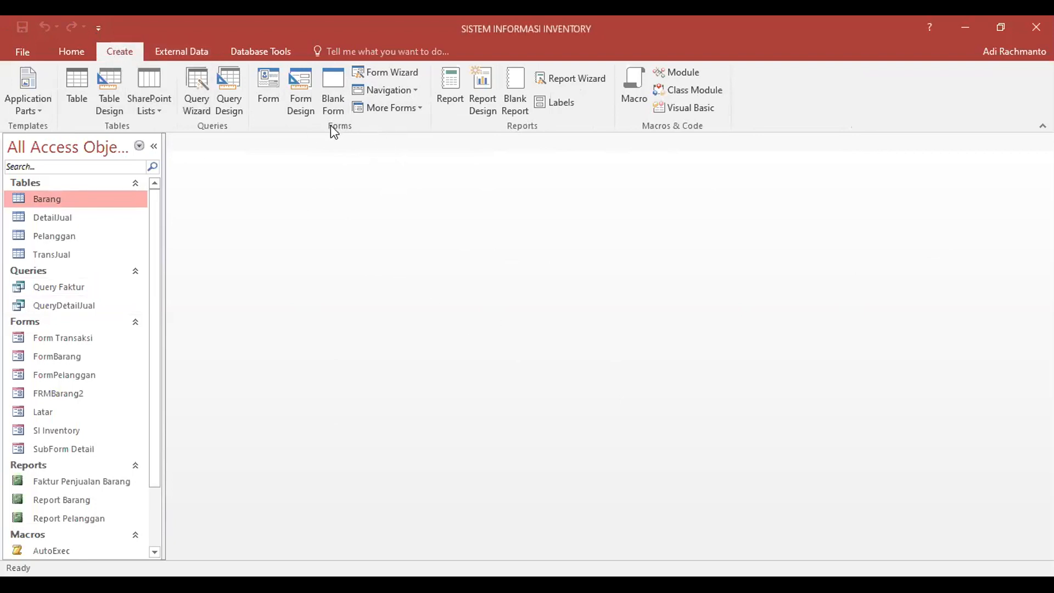
pyautogui.click(332, 91)
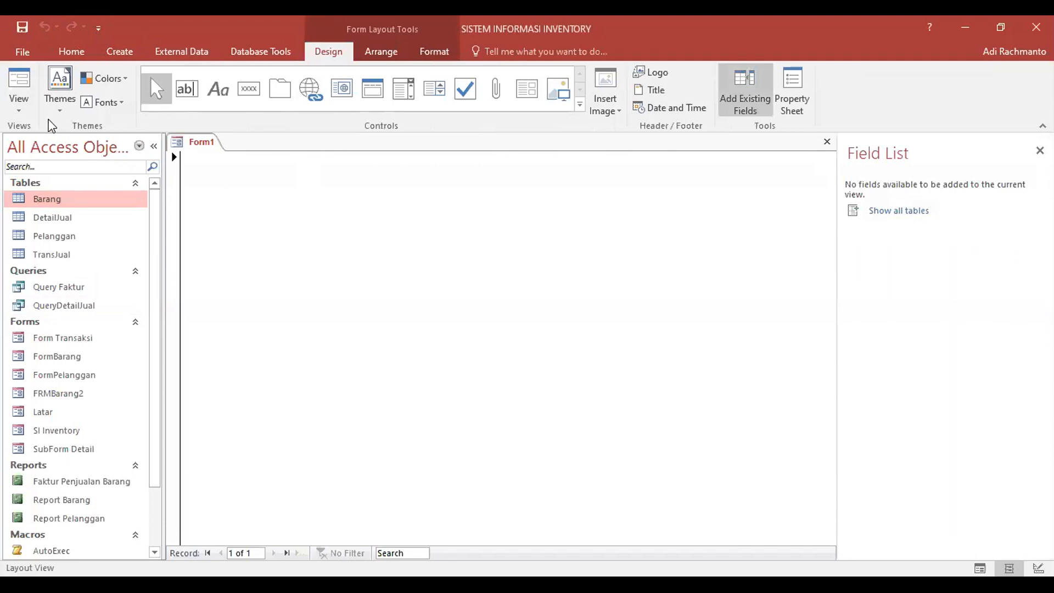
pyautogui.click(25, 112)
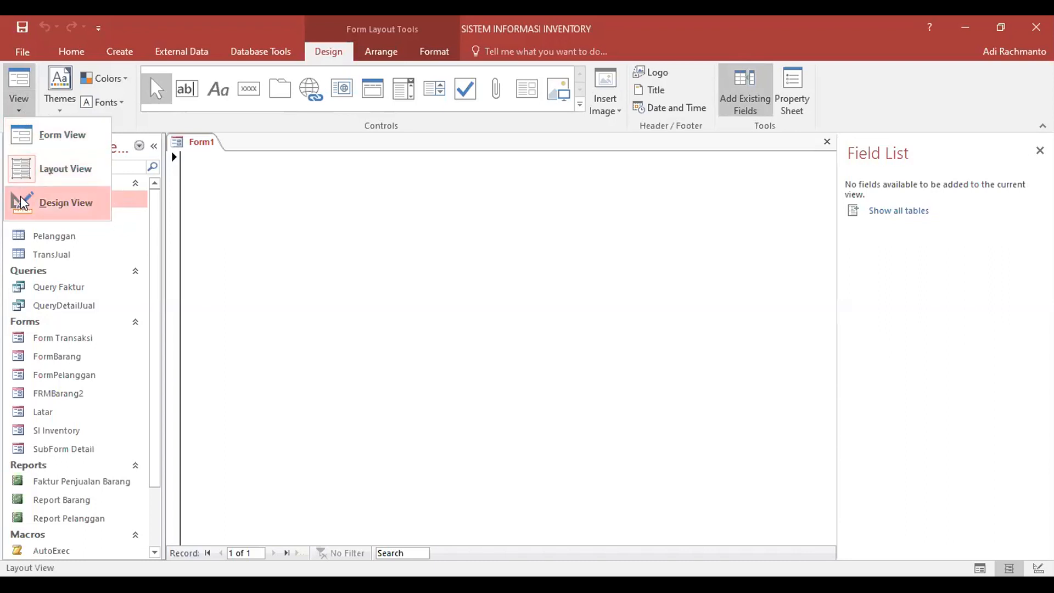
pyautogui.click(60, 212)
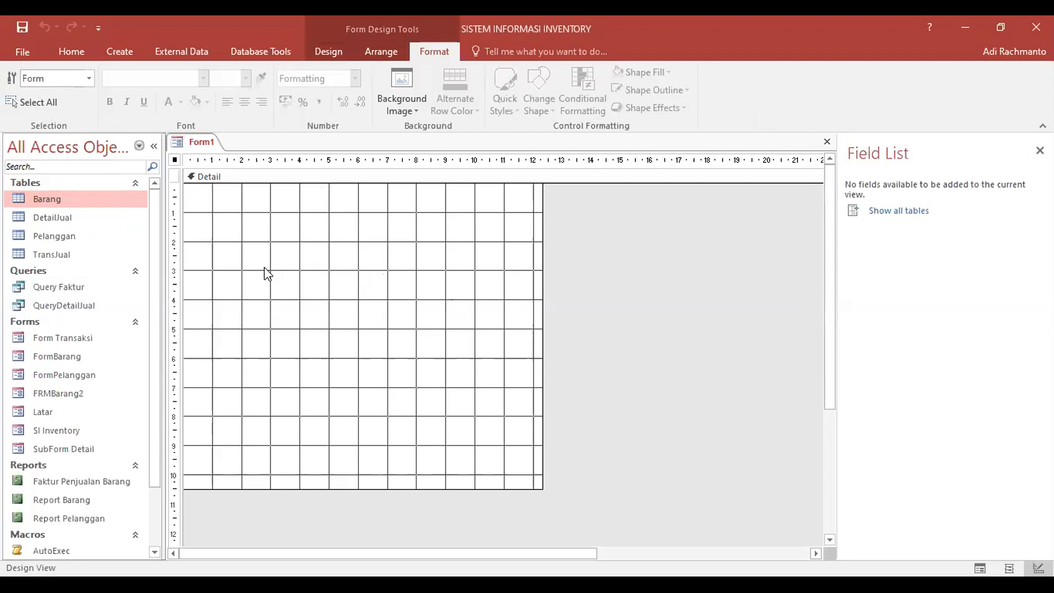
# Add the Page Header/Footer and Form Header/Footer sections to the new form.
pyautogui.rightClick(597, 223)
pyautogui.click(417, 254)
pyautogui.rightClick(416, 250)
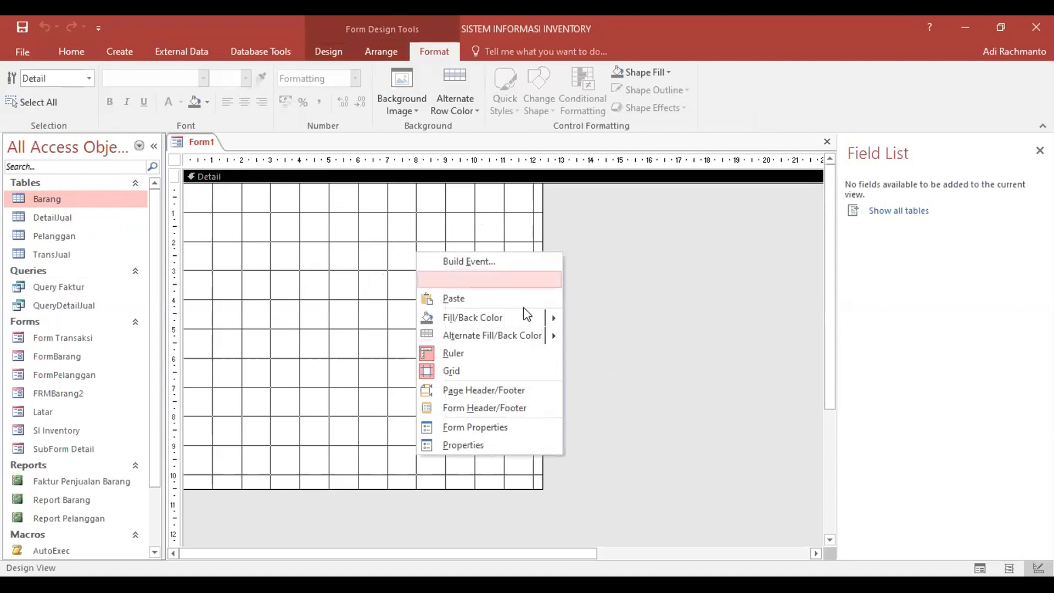
pyautogui.click(510, 391)
pyautogui.rightClick(455, 278)
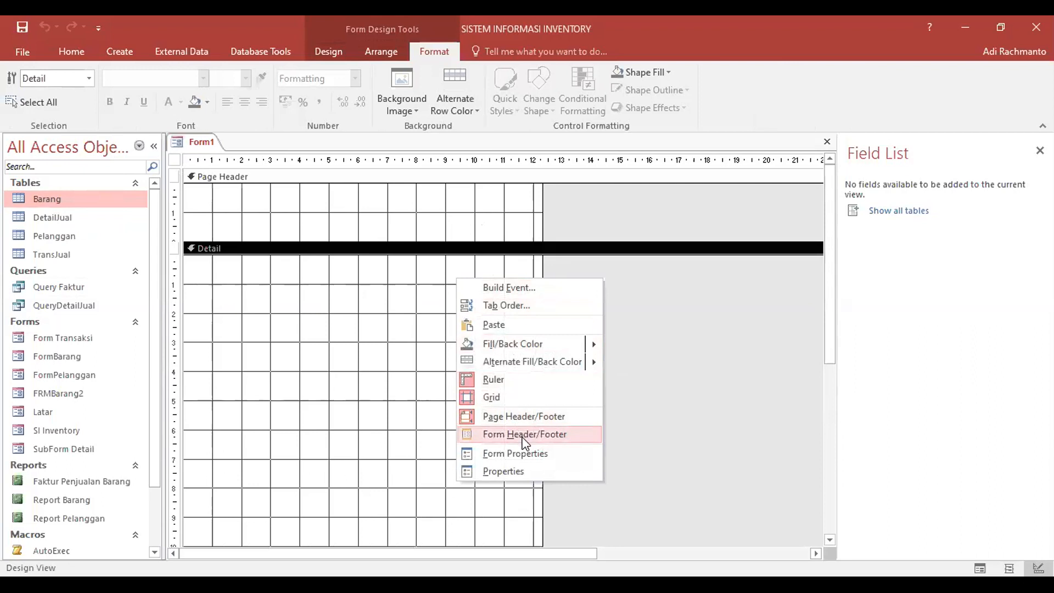
pyautogui.click(524, 434)
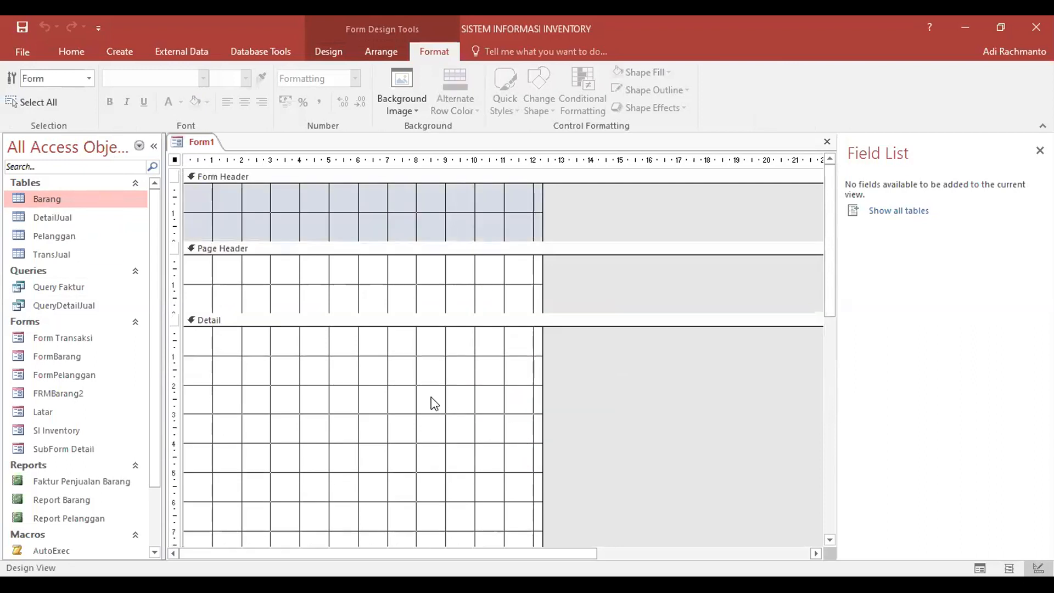
# Shorten the Detail section to about 3.5 cm high and review the form's header and footer sections.
pyautogui.scroll(-5, 430, 400)
pyautogui.moveTo(431, 457); pyautogui.dragTo(428, 252)
pyautogui.scroll(5, 475, 330)
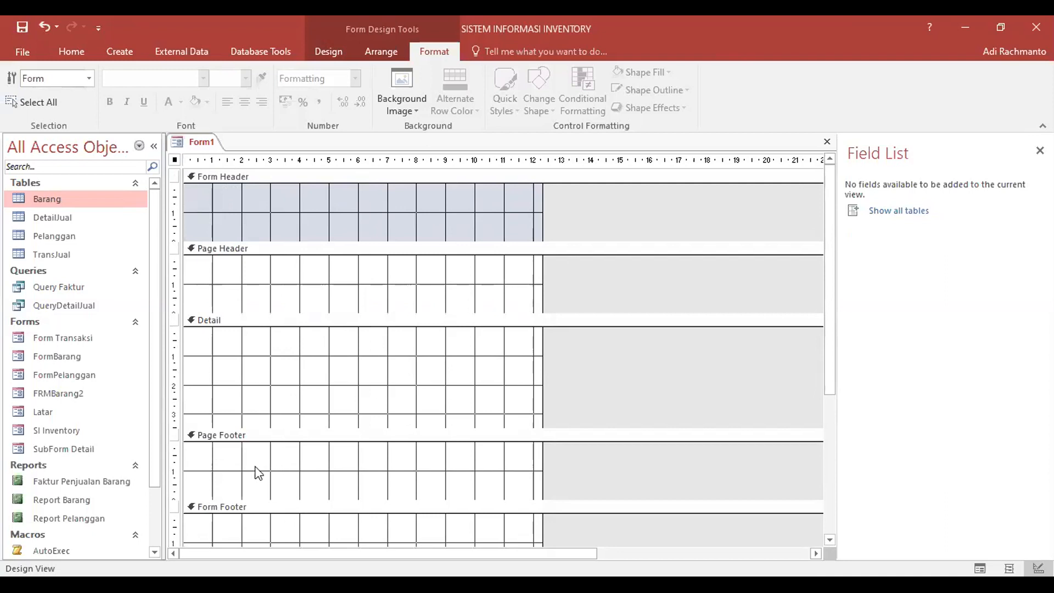
pyautogui.scroll(-2, 258, 520)
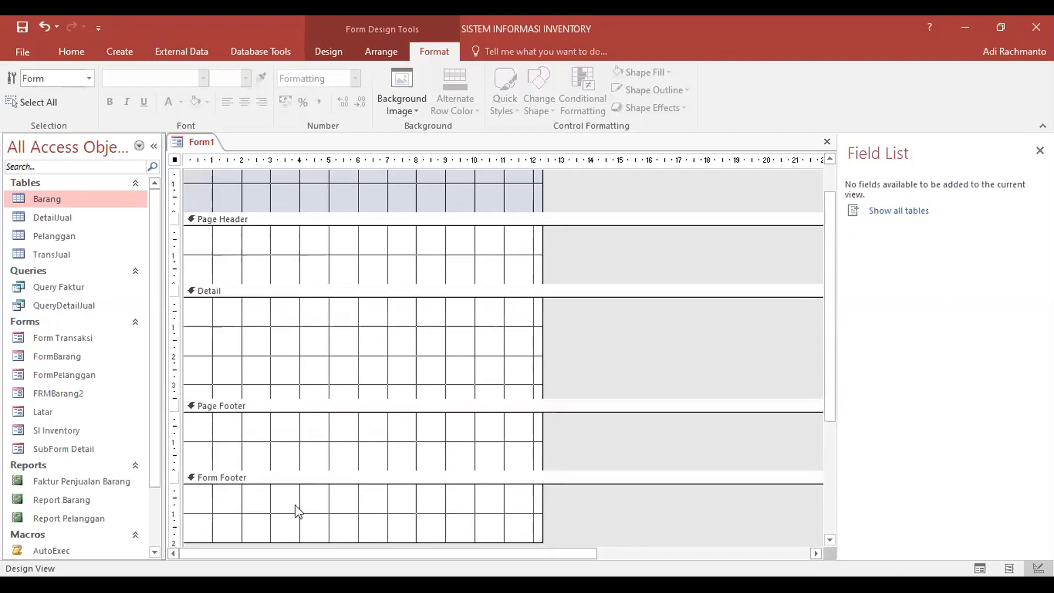
pyautogui.scroll(2, 316, 442)
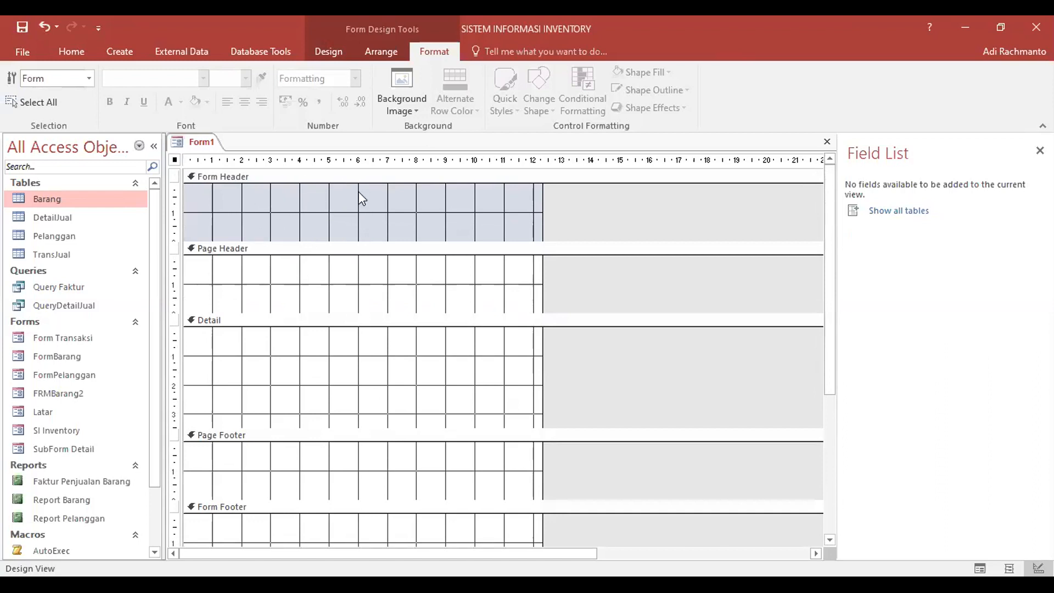
# Remove the Page Header/Footer sections, keeping only the form header, detail and form footer.
pyautogui.click(285, 537)
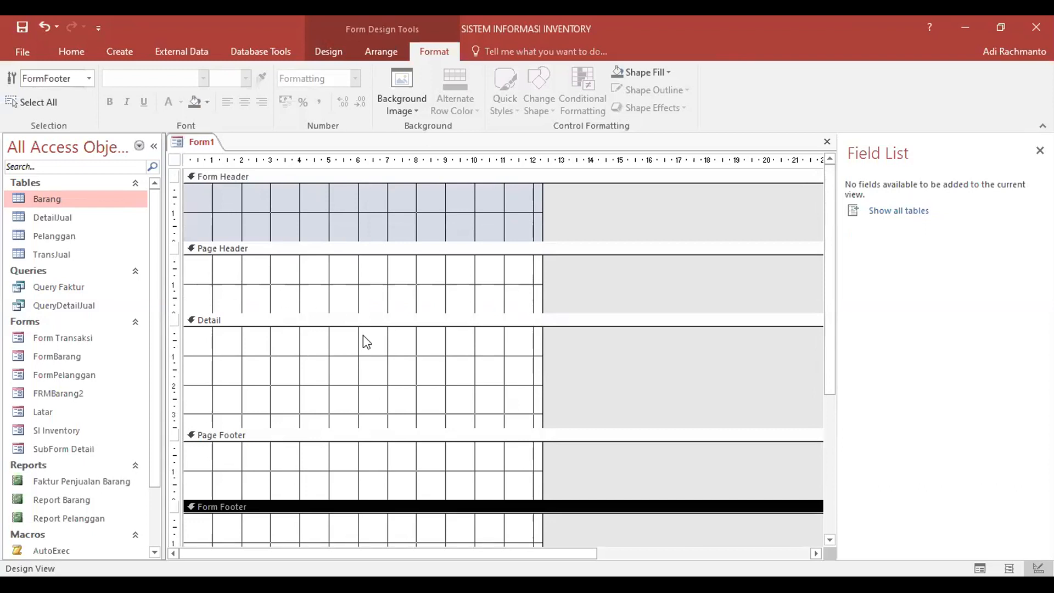
pyautogui.rightClick(460, 376)
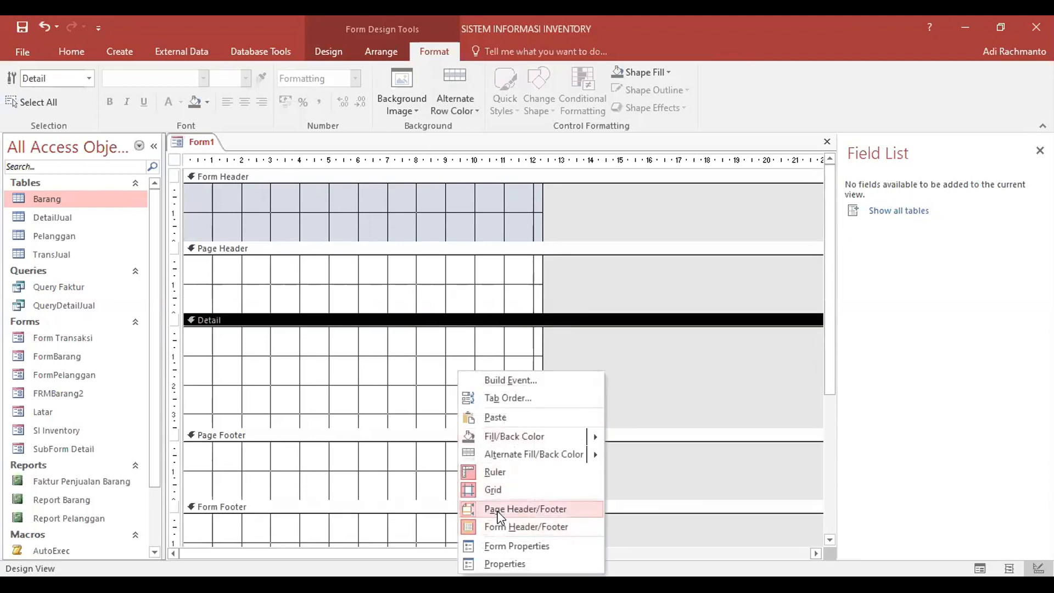
pyautogui.click(532, 511)
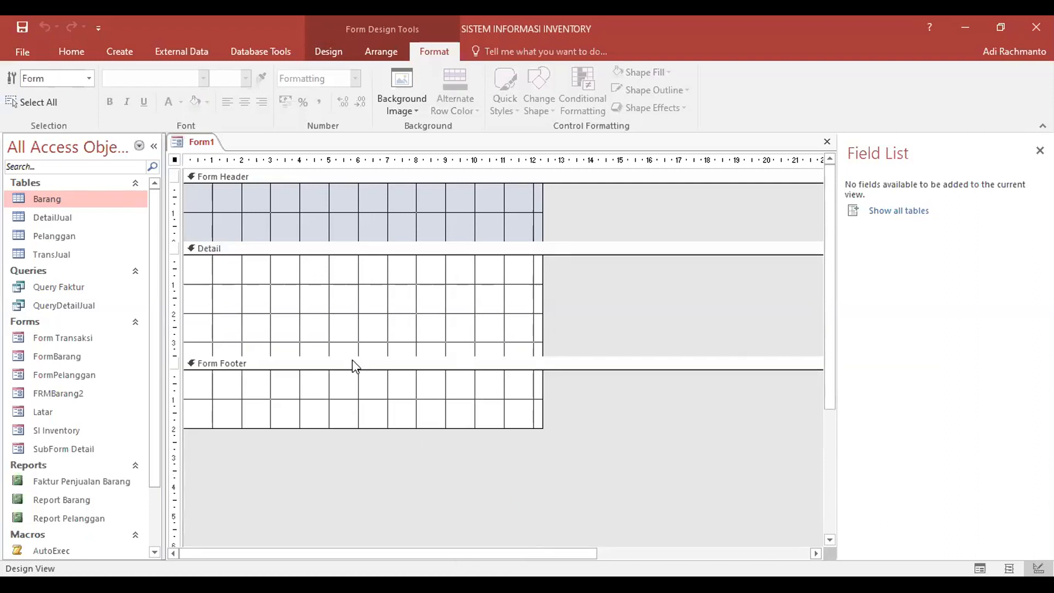
# Enlarge the Detail section to about 5.7 cm high and the Form Header to about 3 cm high.
pyautogui.moveTo(349, 353); pyautogui.dragTo(355, 420)
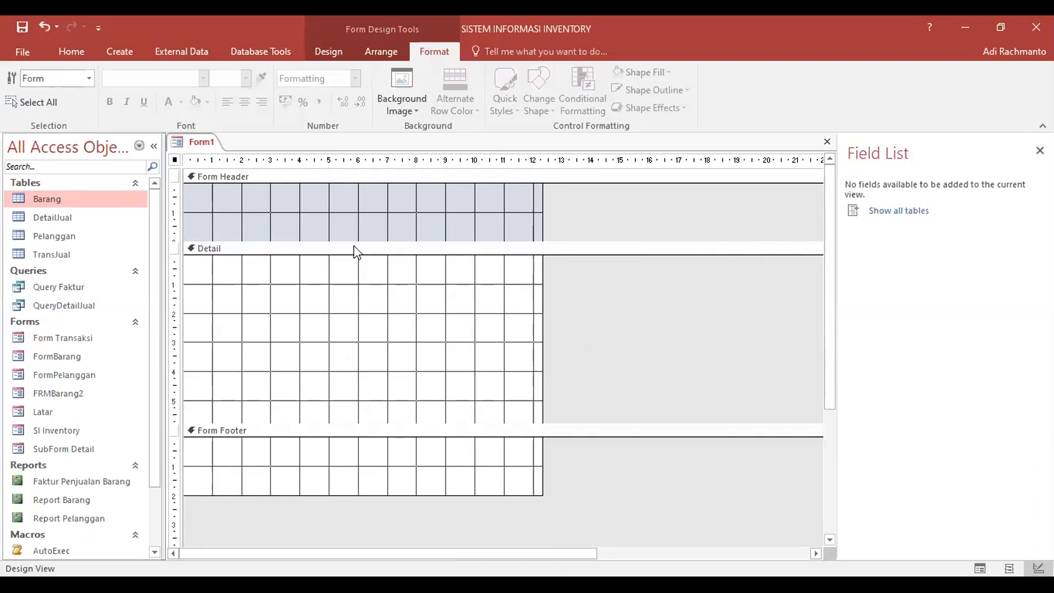
pyautogui.click(354, 249)
pyautogui.click(283, 208)
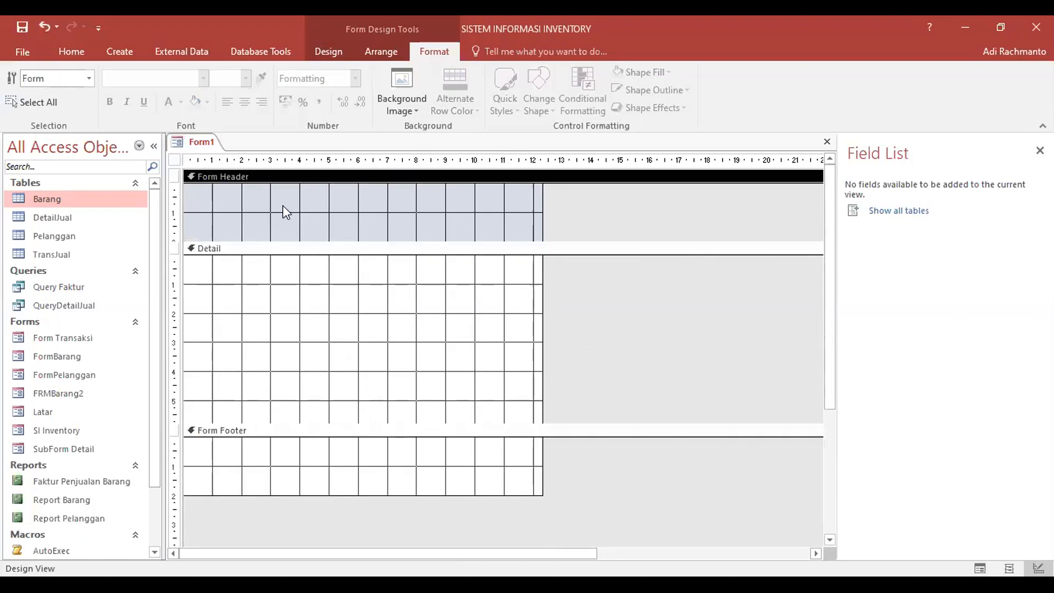
pyautogui.click(301, 311)
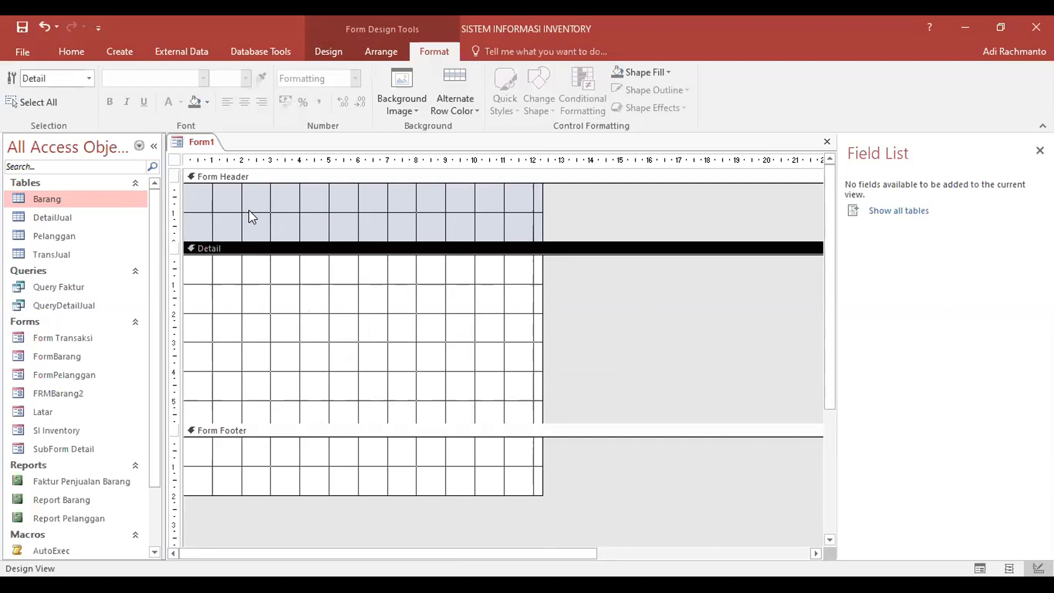
pyautogui.moveTo(471, 240); pyautogui.dragTo(470, 272)
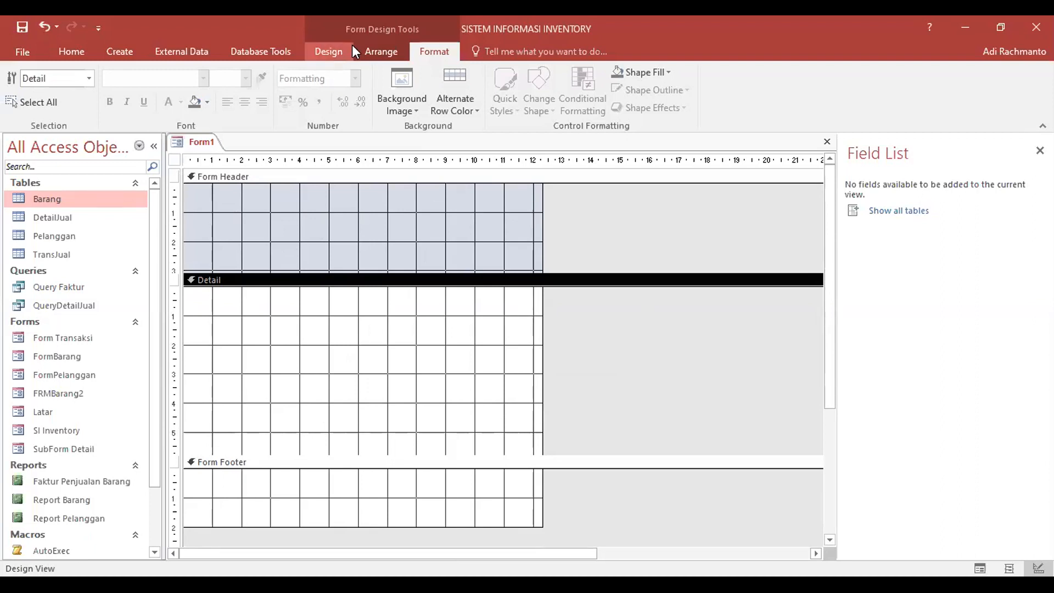
# Look over the available form controls and insert the clipart picture AG00154_ as the form header's logo.
pyautogui.click(331, 54)
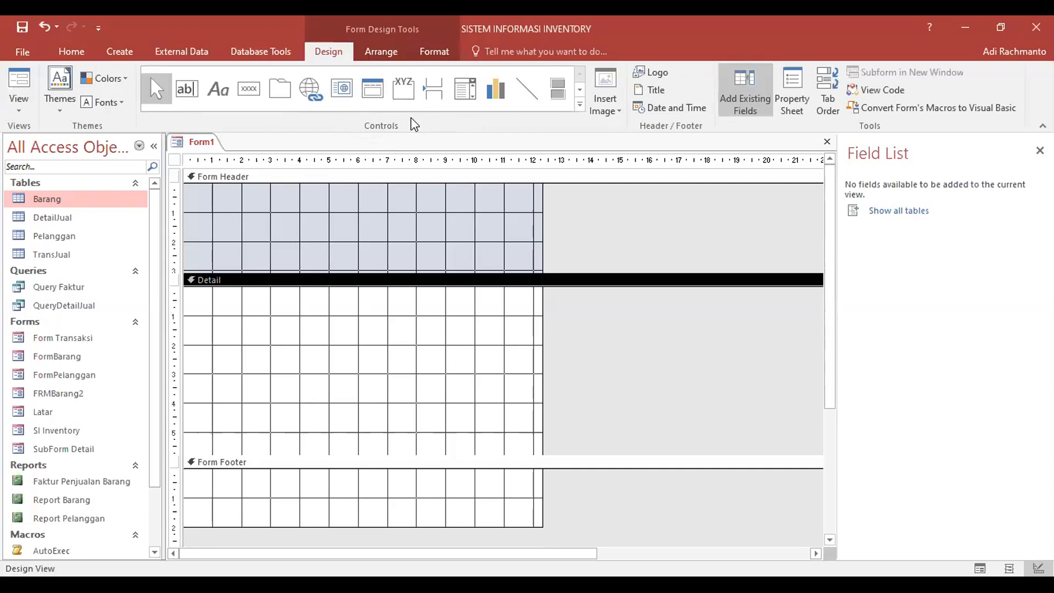
pyautogui.click(580, 106)
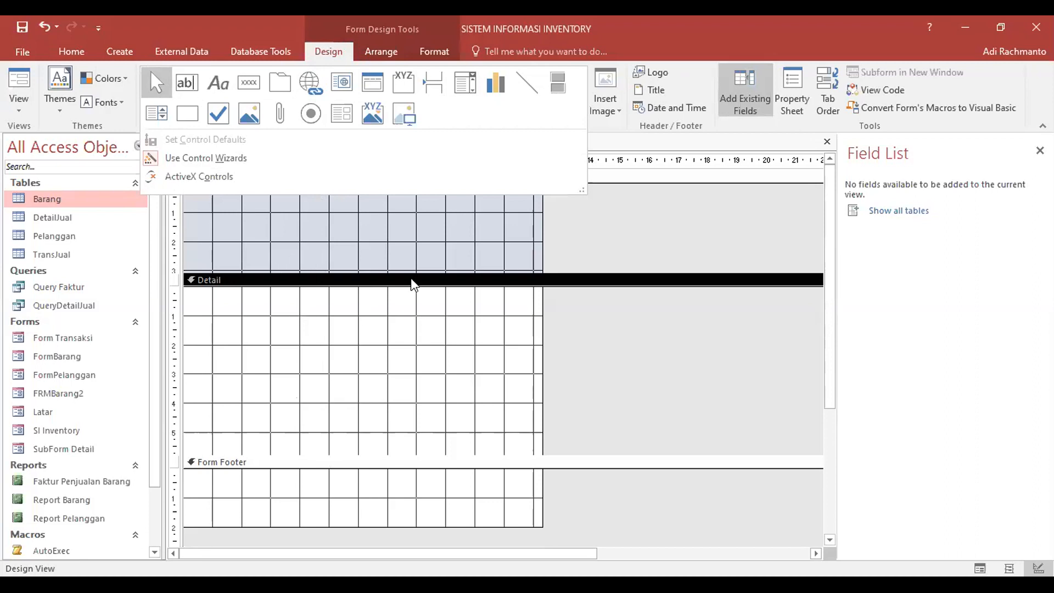
pyautogui.click(286, 250)
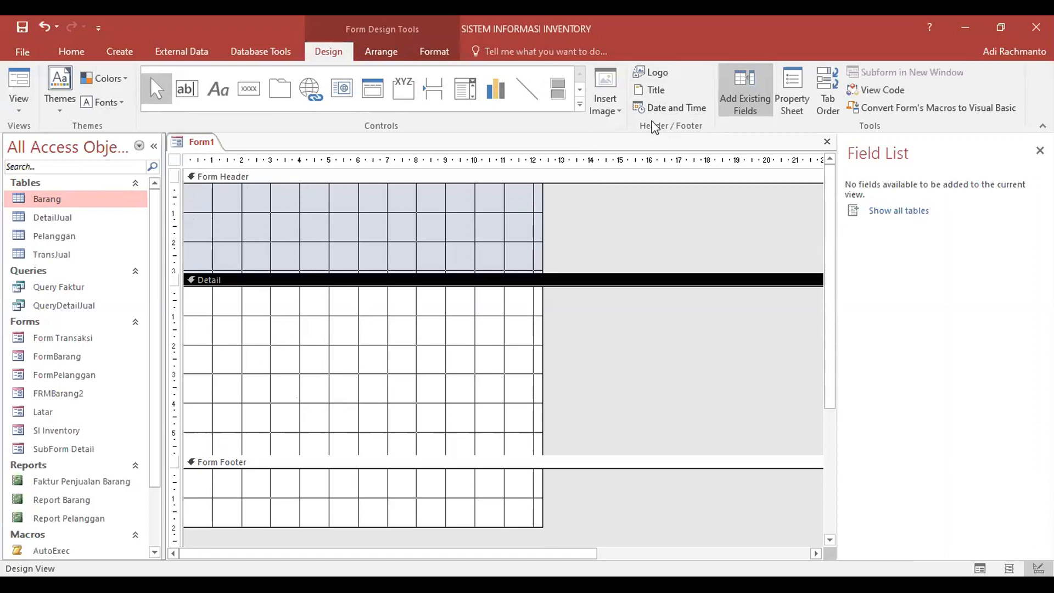
pyautogui.click(653, 72)
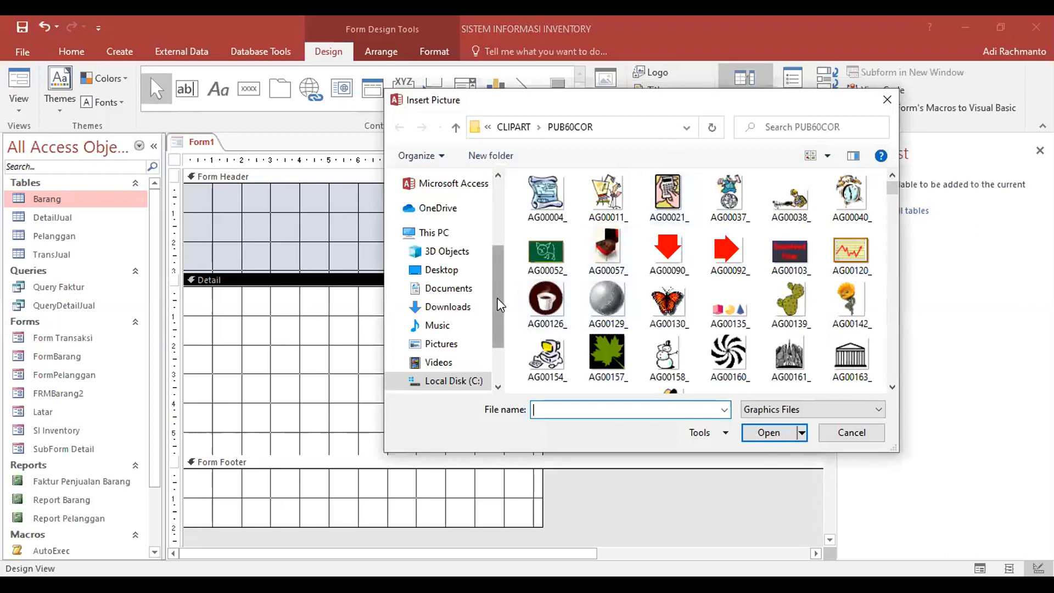
pyautogui.moveTo(496, 300); pyautogui.dragTo(502, 321)
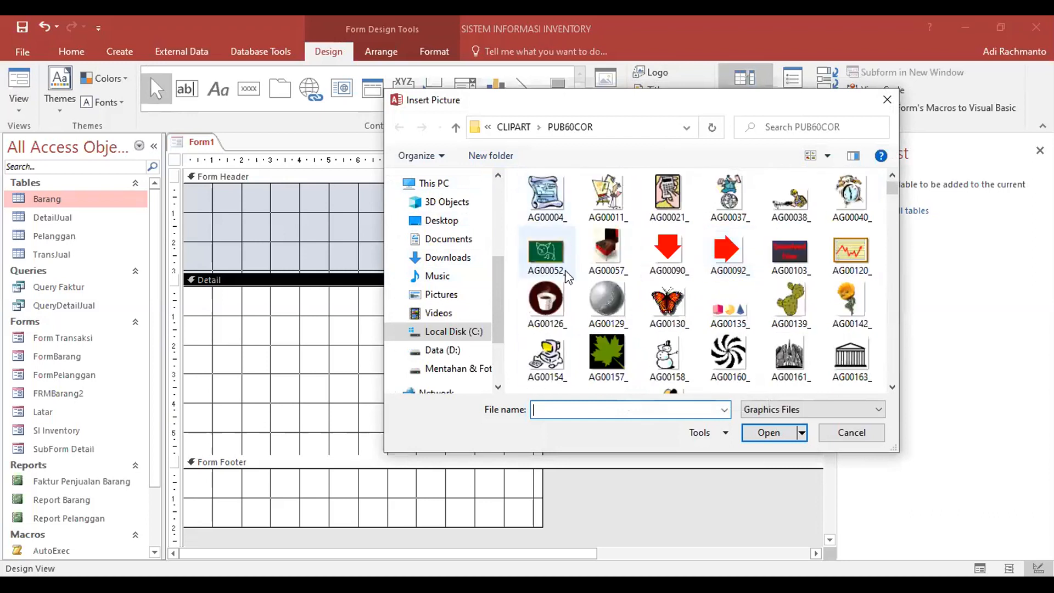
pyautogui.click(551, 361)
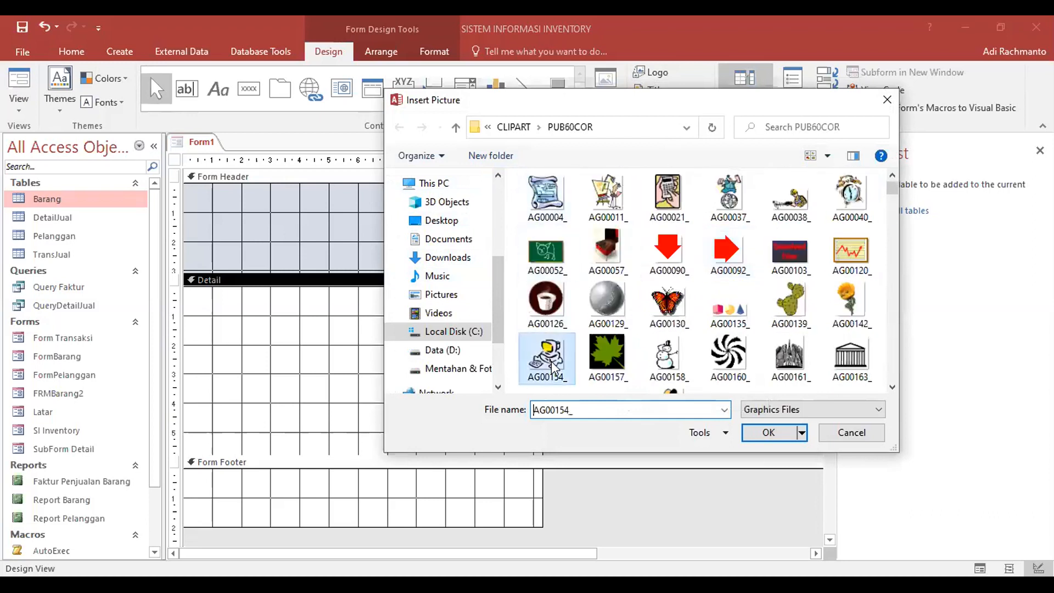
pyautogui.click(769, 432)
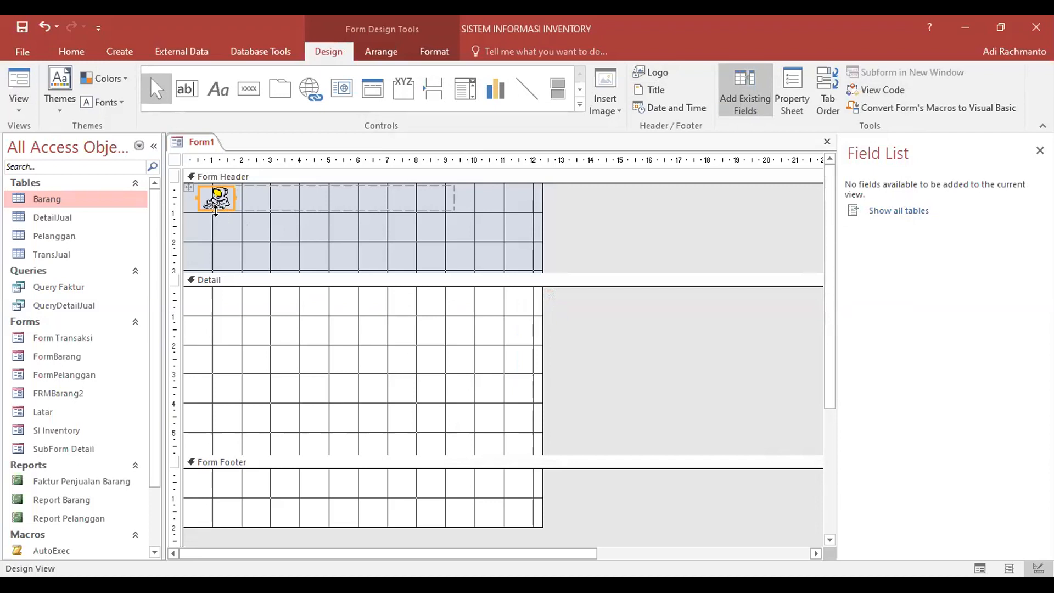
# Enlarge the logo to about 1.8 by 2 cm and reduce the Form Header's height to about 2.7 cm.
pyautogui.moveTo(216, 209); pyautogui.dragTo(250, 215)
pyautogui.click(245, 260)
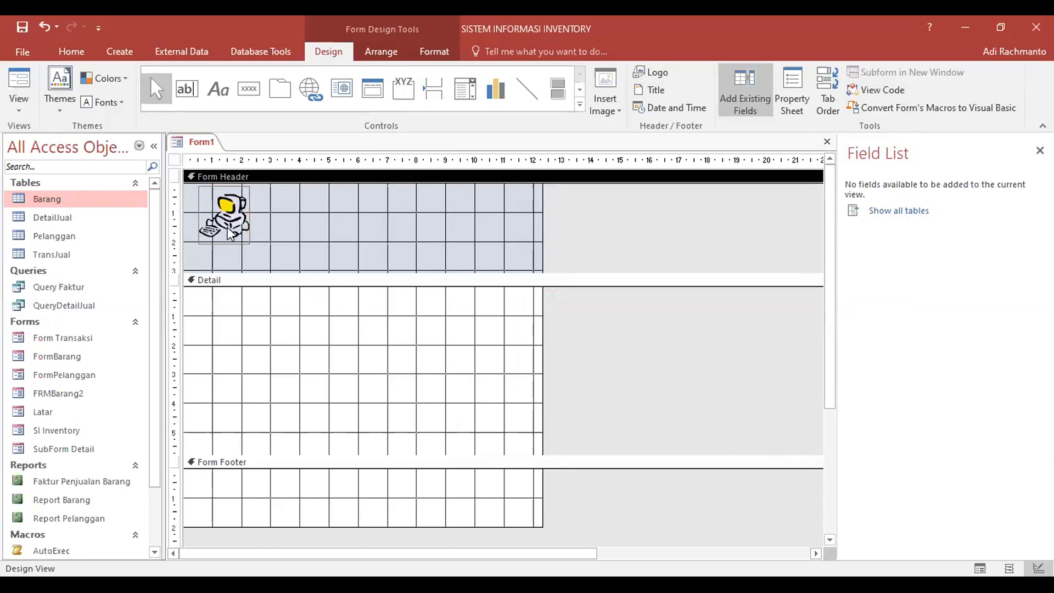
pyautogui.click(226, 236)
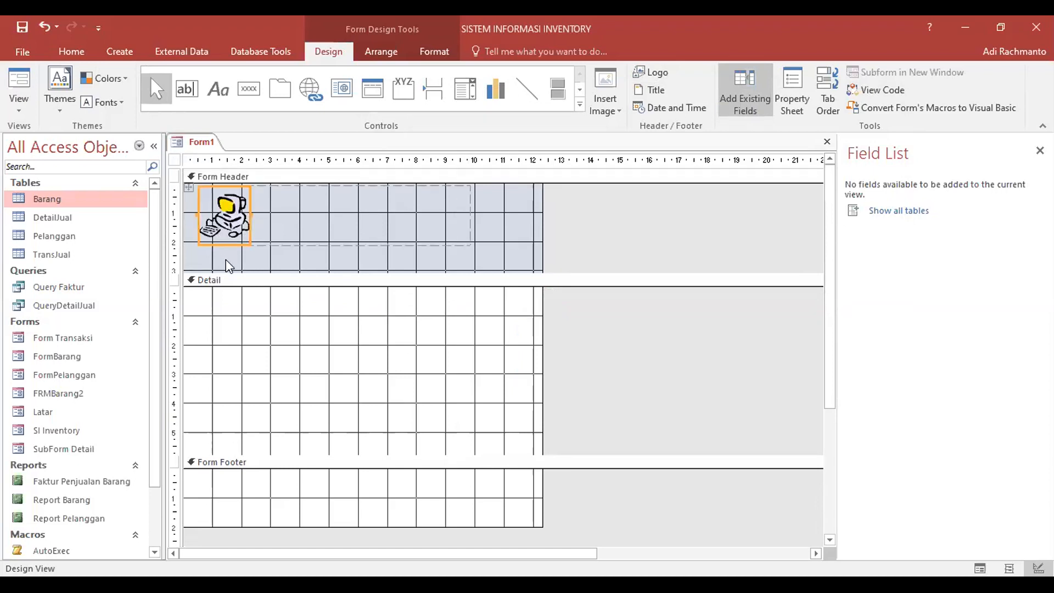
pyautogui.moveTo(249, 273); pyautogui.dragTo(249, 261)
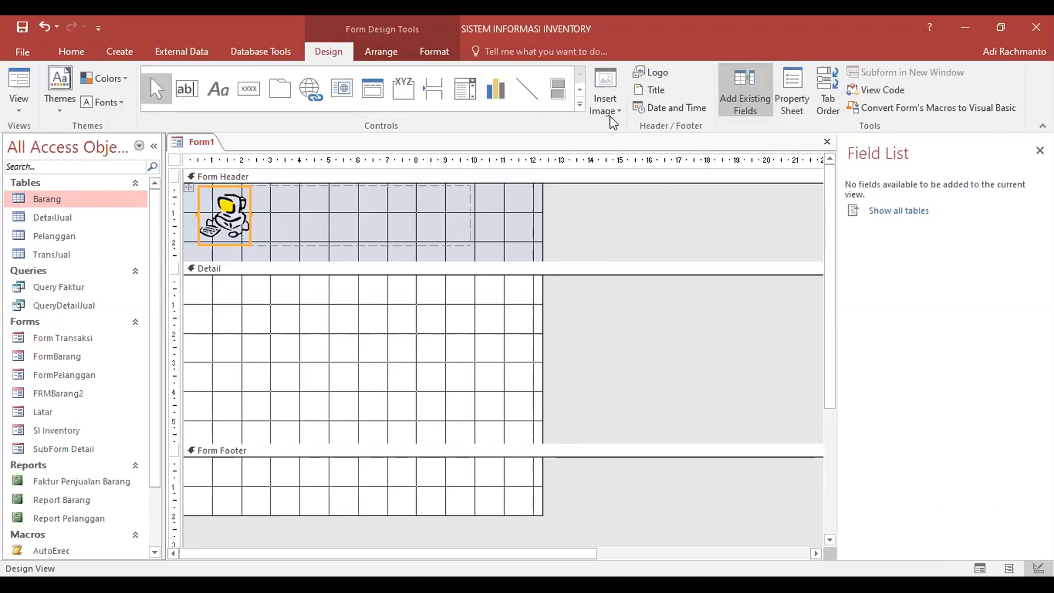
# Replace the form header's logo with the clipart picture AG00037_.
pyautogui.click(655, 73)
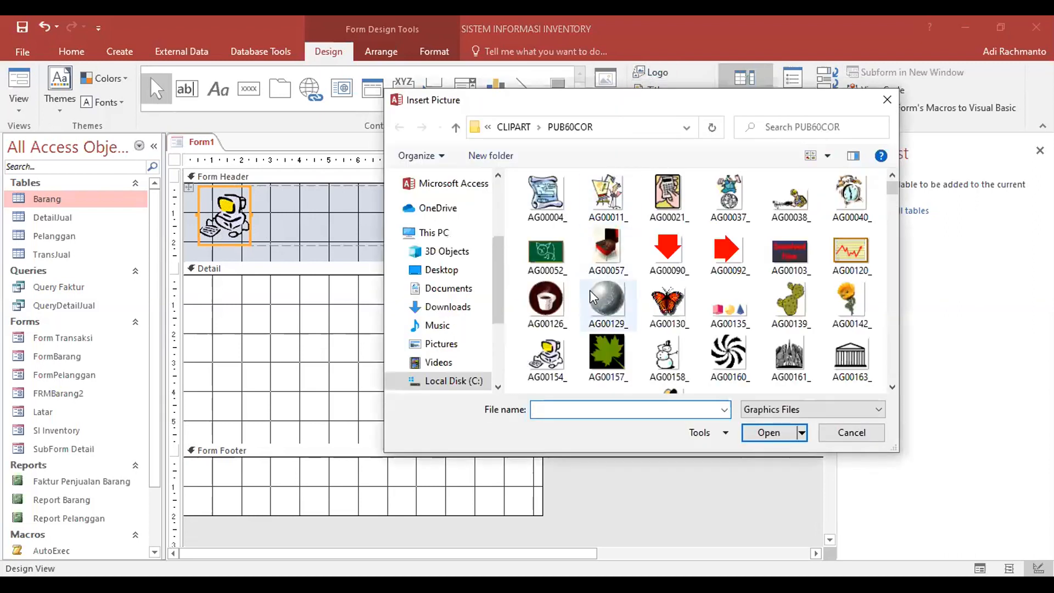
pyautogui.scroll(-3, 645, 346)
pyautogui.scroll(3, 703, 292)
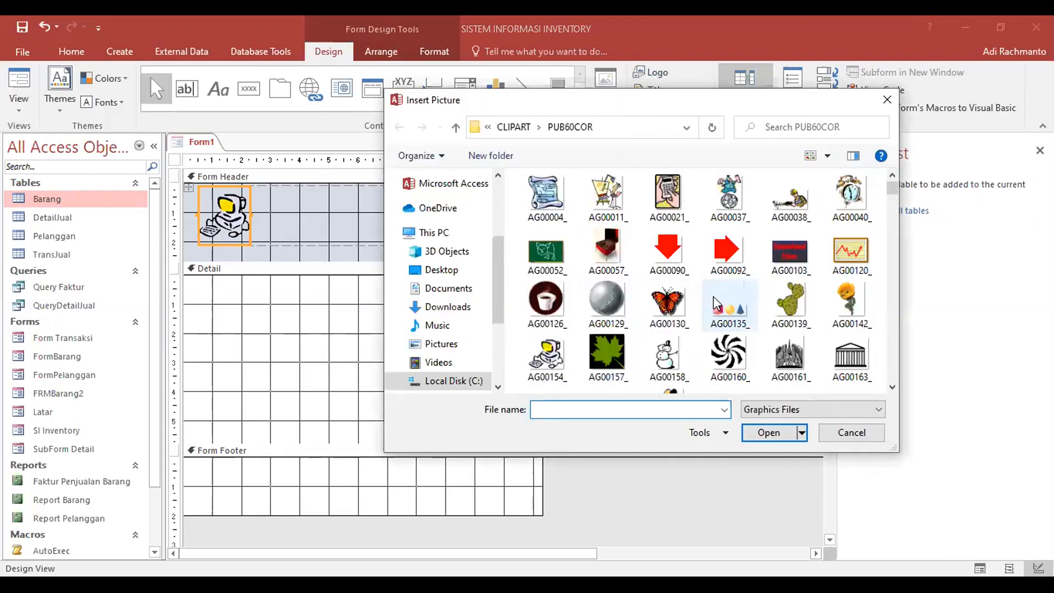
pyautogui.click(746, 186)
pyautogui.click(772, 433)
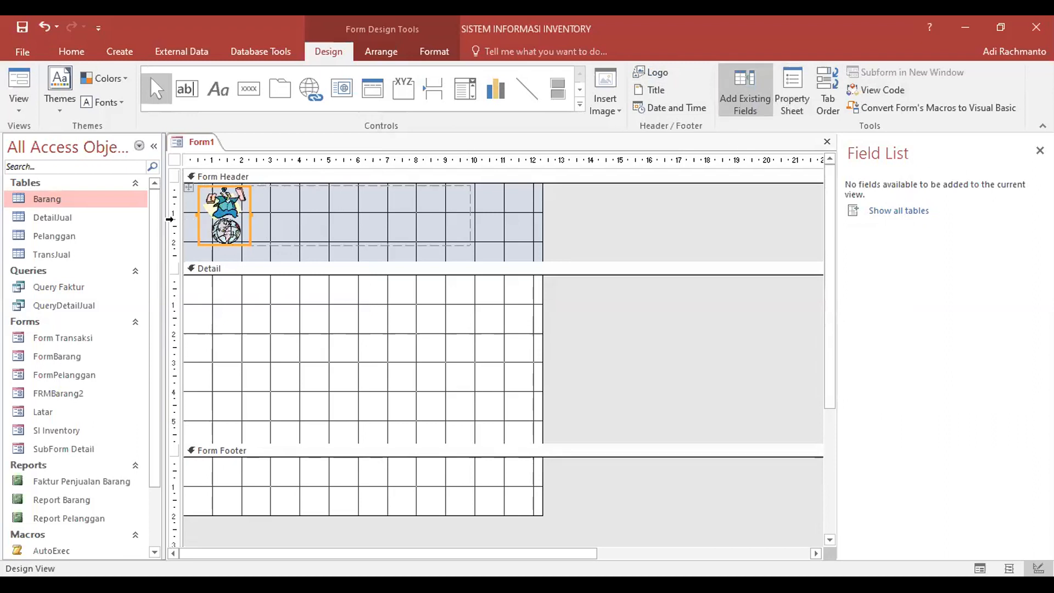
# Open the logo's properties, try Clip as its Size Mode, and set the mode to Stretch.
pyautogui.click(792, 85)
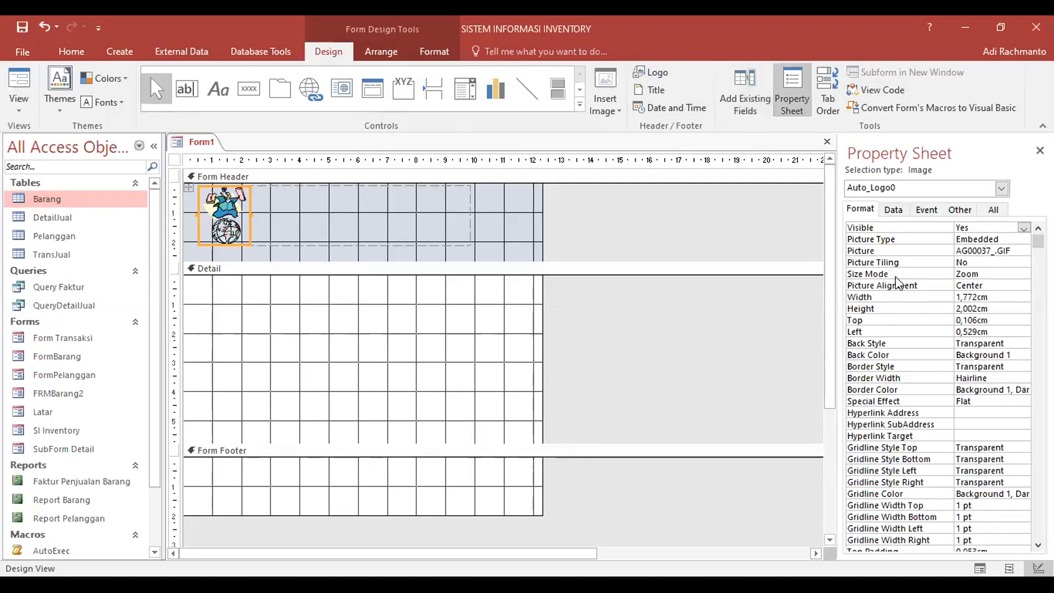
pyautogui.click(879, 274)
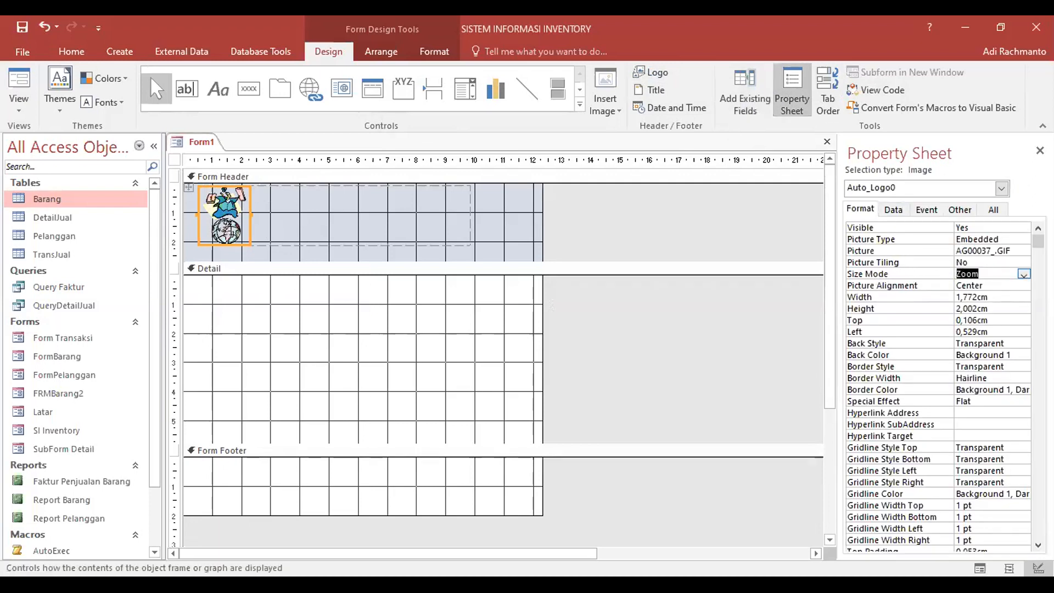
pyautogui.click(1023, 273)
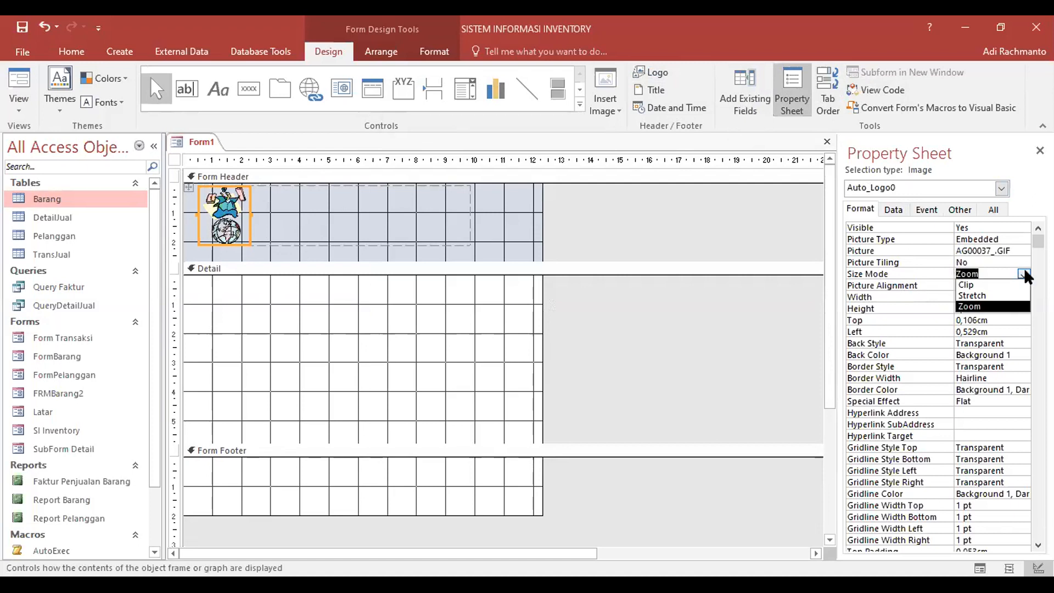
pyautogui.click(985, 284)
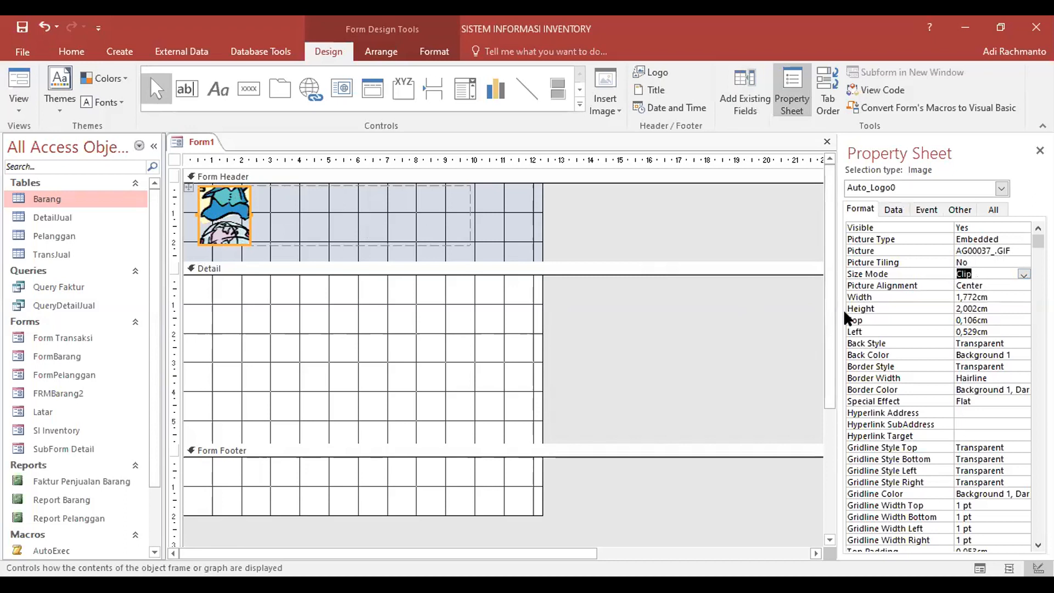
pyautogui.click(1024, 274)
pyautogui.click(999, 295)
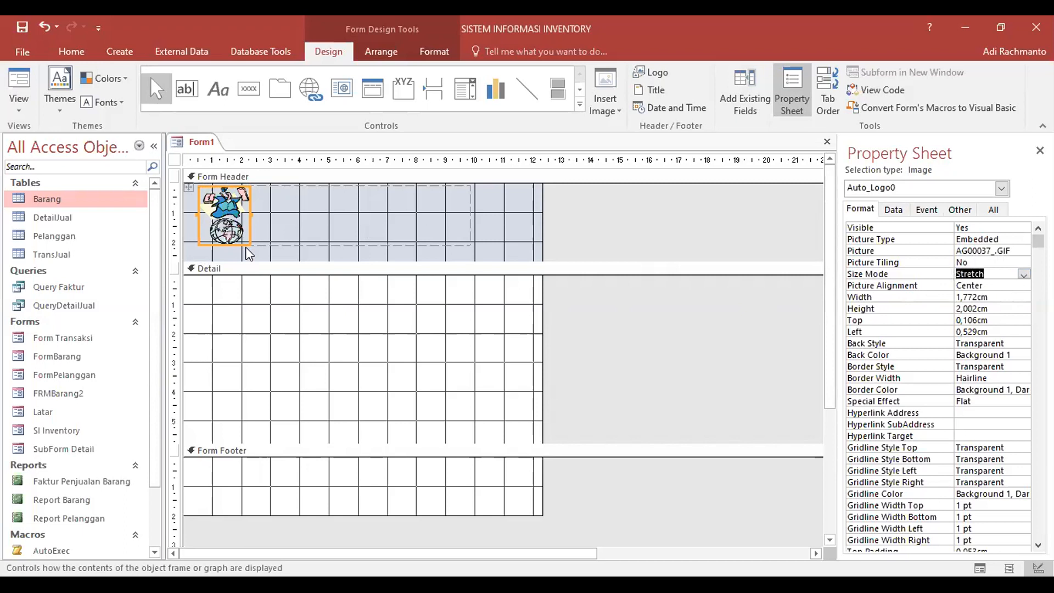
# Add a title to the form header with the text DATA BARANG.
pyautogui.click(284, 252)
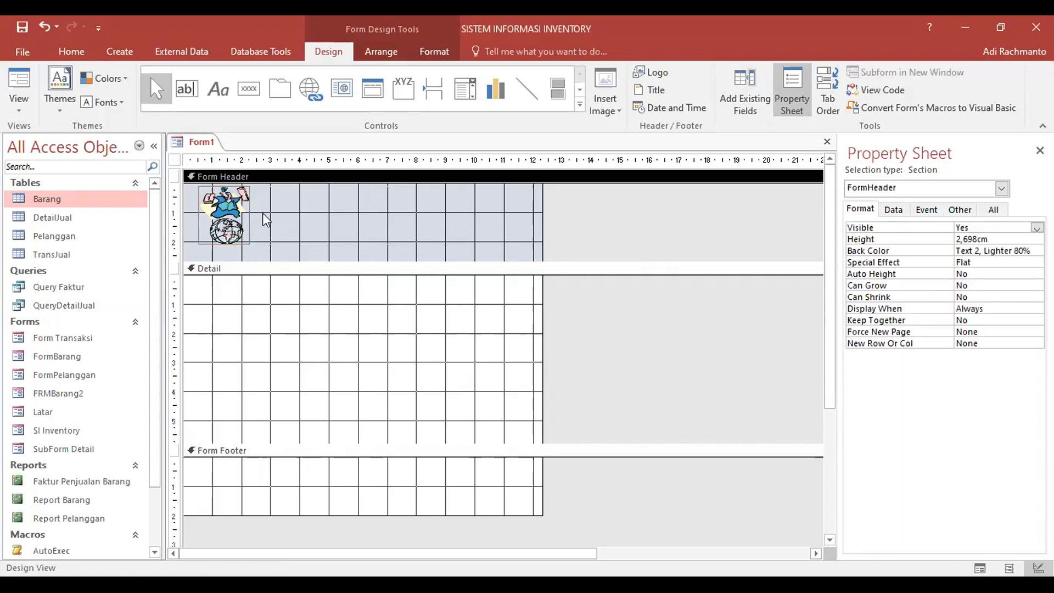
pyautogui.click(653, 97)
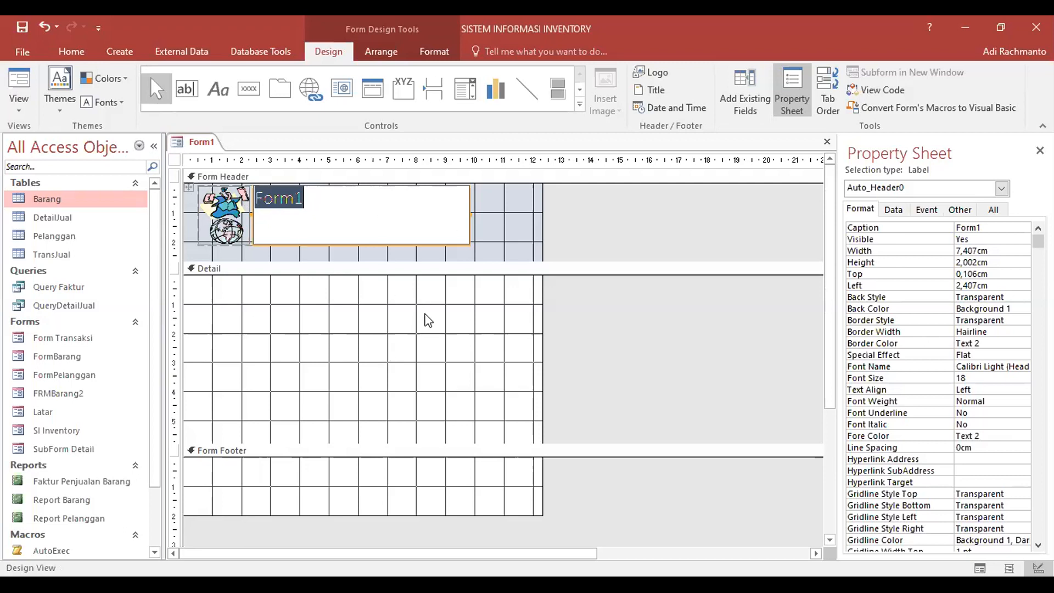
pyautogui.press('capslock')
pyautogui.write('DATA')
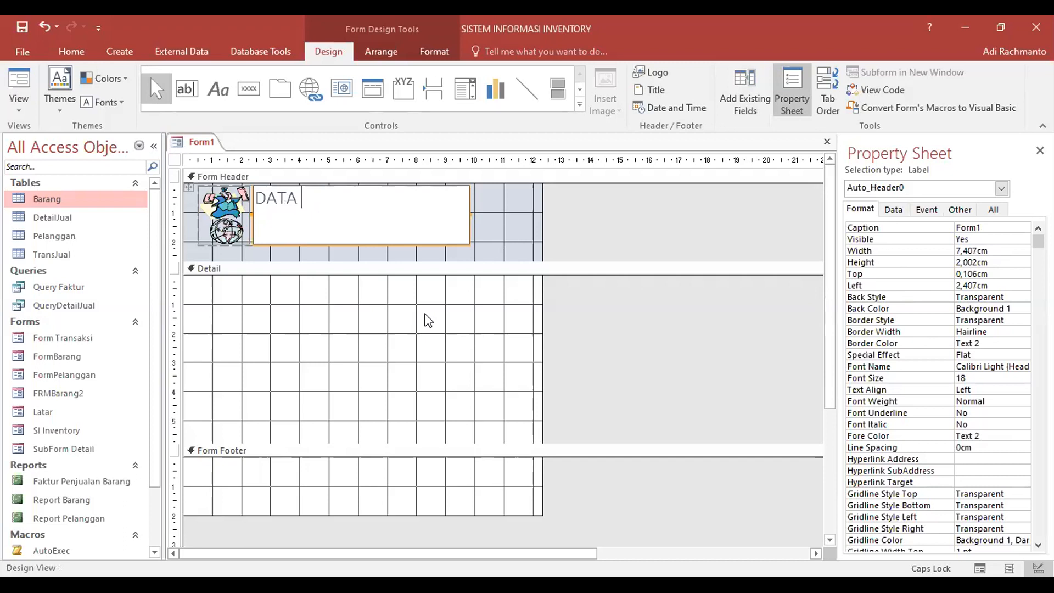
pyautogui.write(' BARANG')
pyautogui.press('Return')
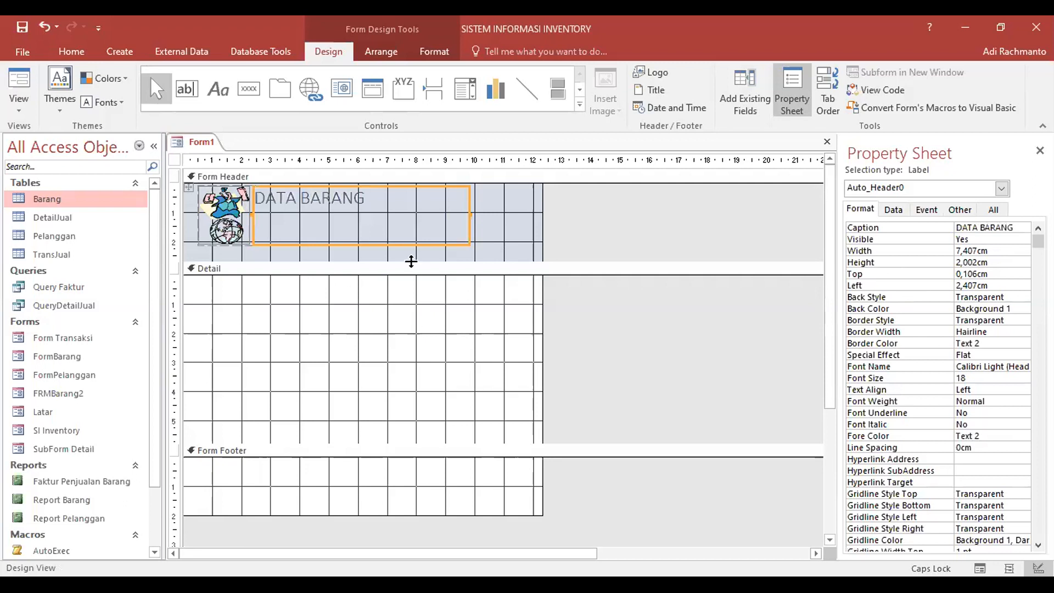
pyautogui.click(378, 231)
pyautogui.click(518, 201)
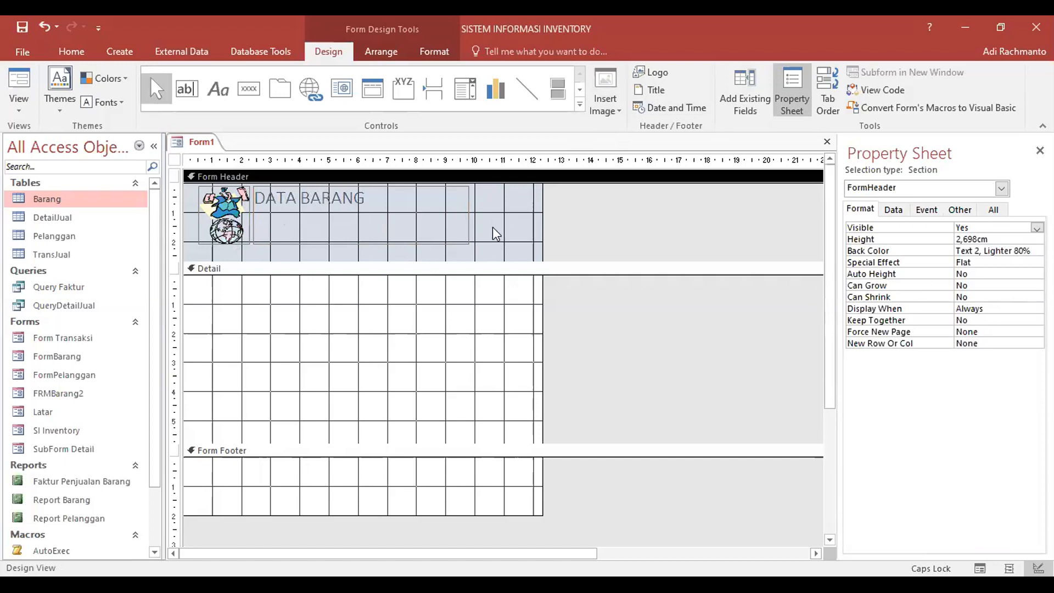
# Compare the properties of the header's title label, the logo and the Detail section by selecting them in turn.
pyautogui.click(350, 200)
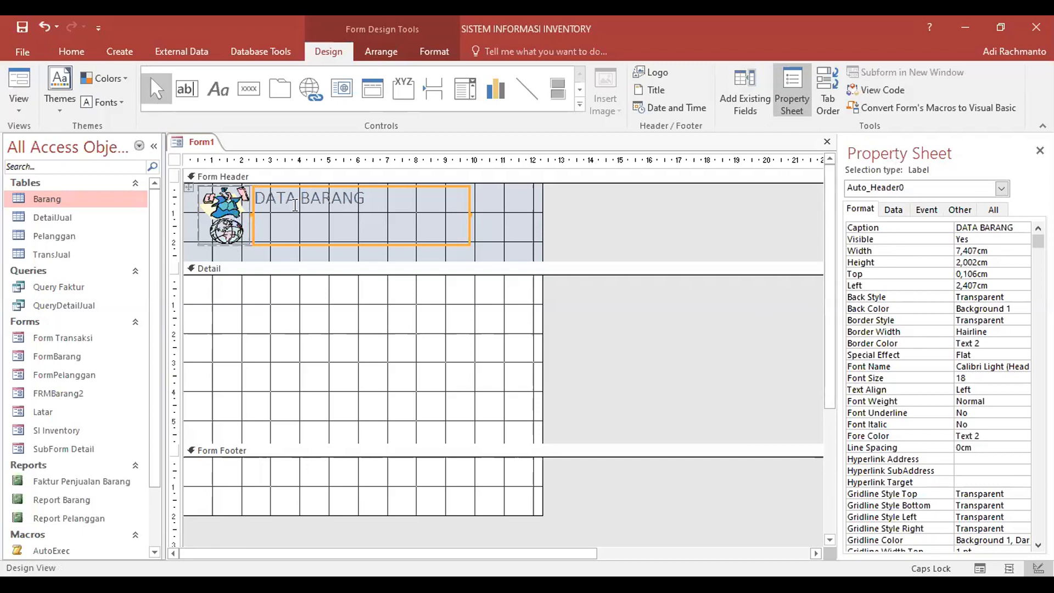
pyautogui.click(261, 348)
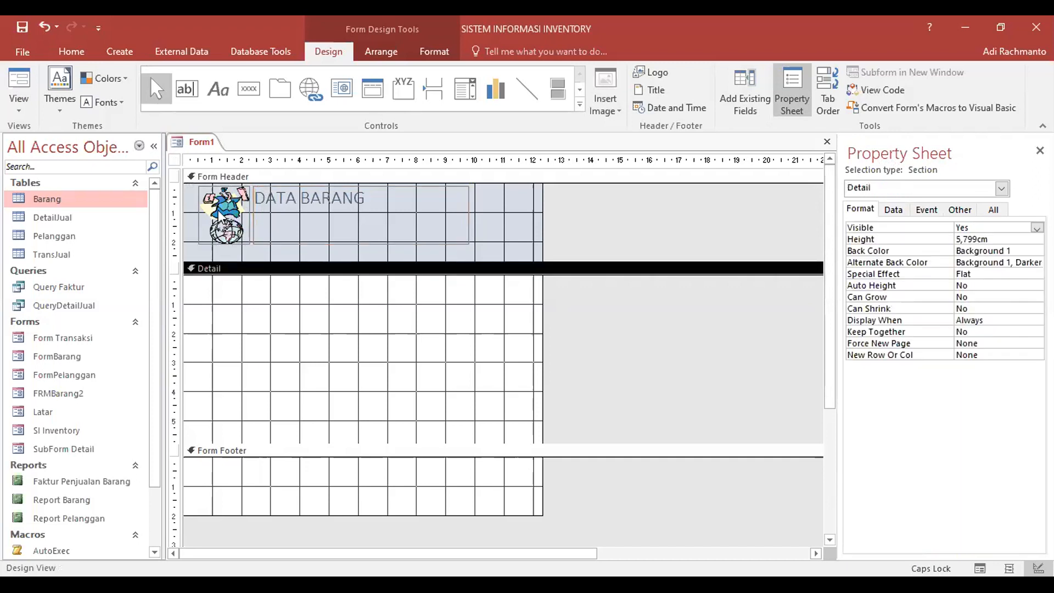
pyautogui.click(250, 215)
pyautogui.click(250, 350)
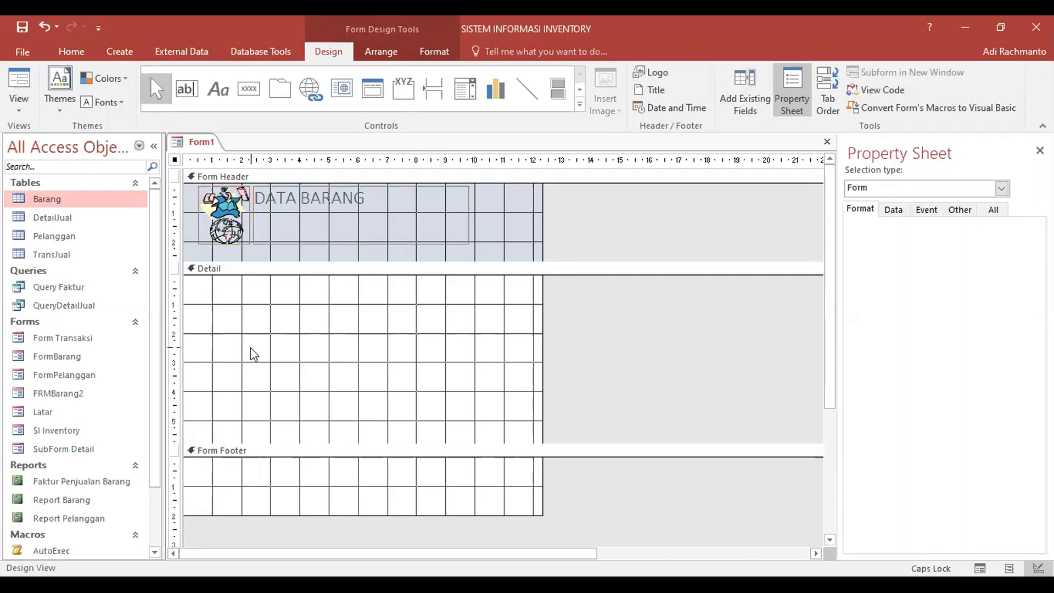
pyautogui.click(338, 222)
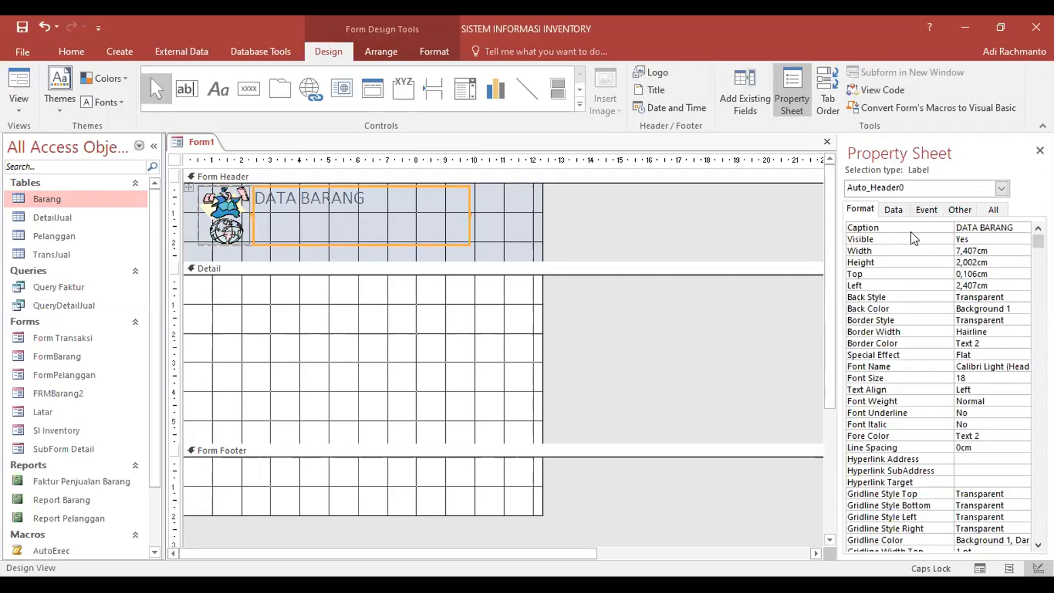
pyautogui.click(216, 208)
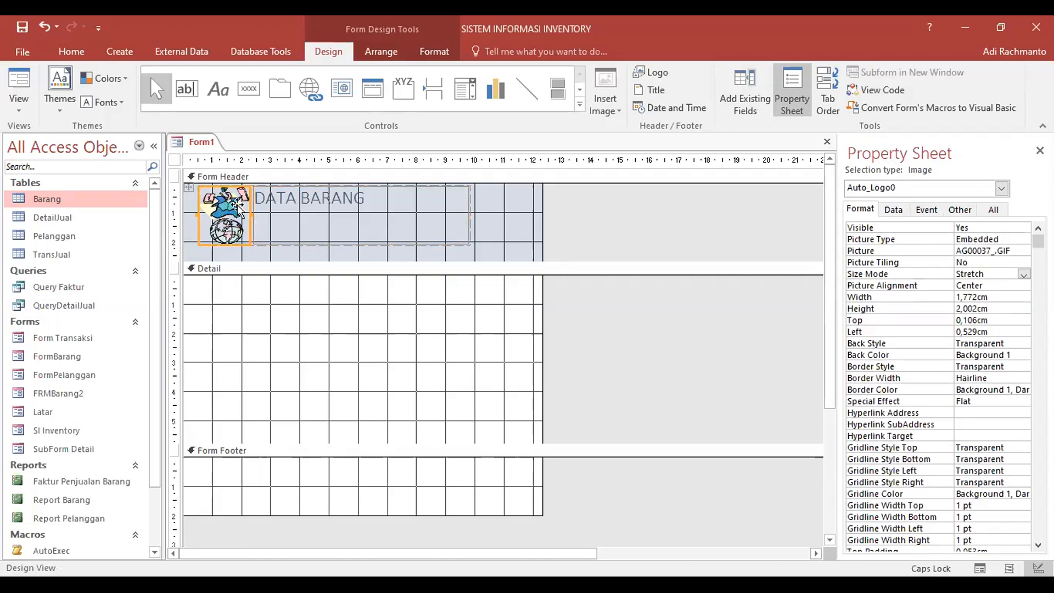
pyautogui.click(337, 212)
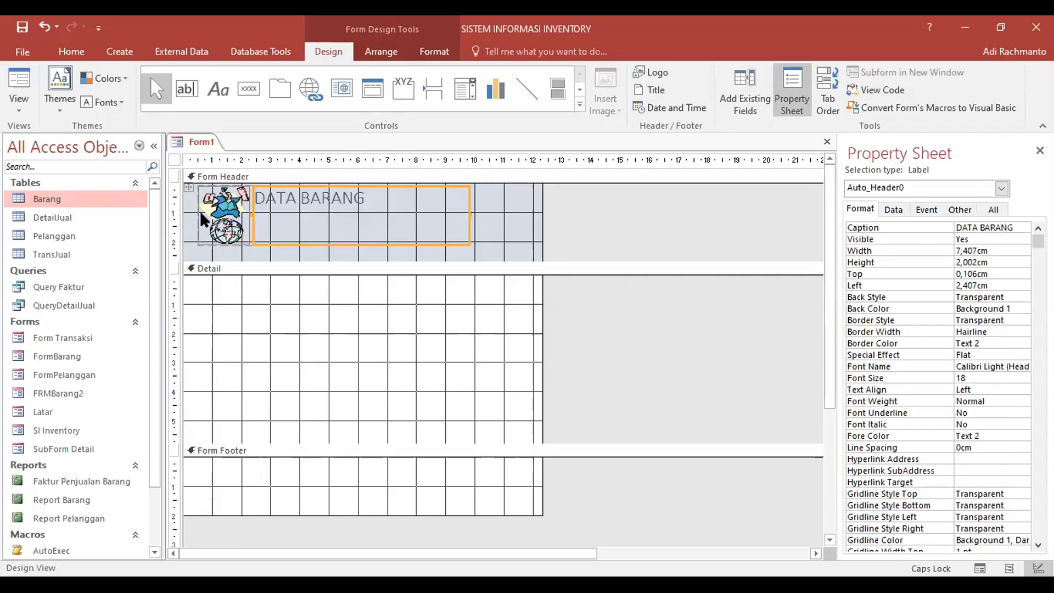
pyautogui.click(242, 225)
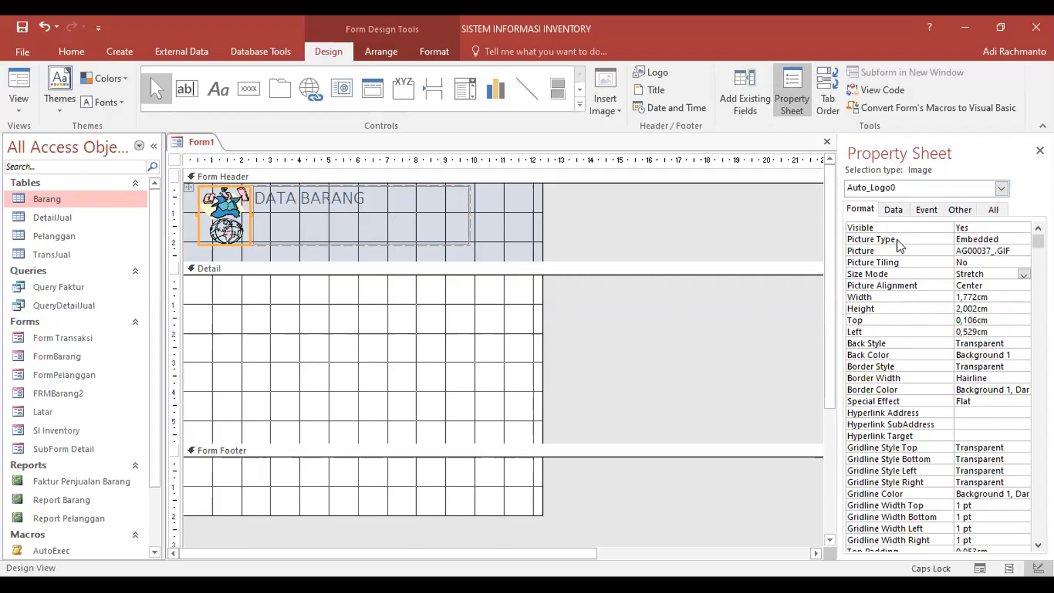
# Change the header title's Caption property to DATA BARANG PENJUALAN.
pyautogui.click(340, 207)
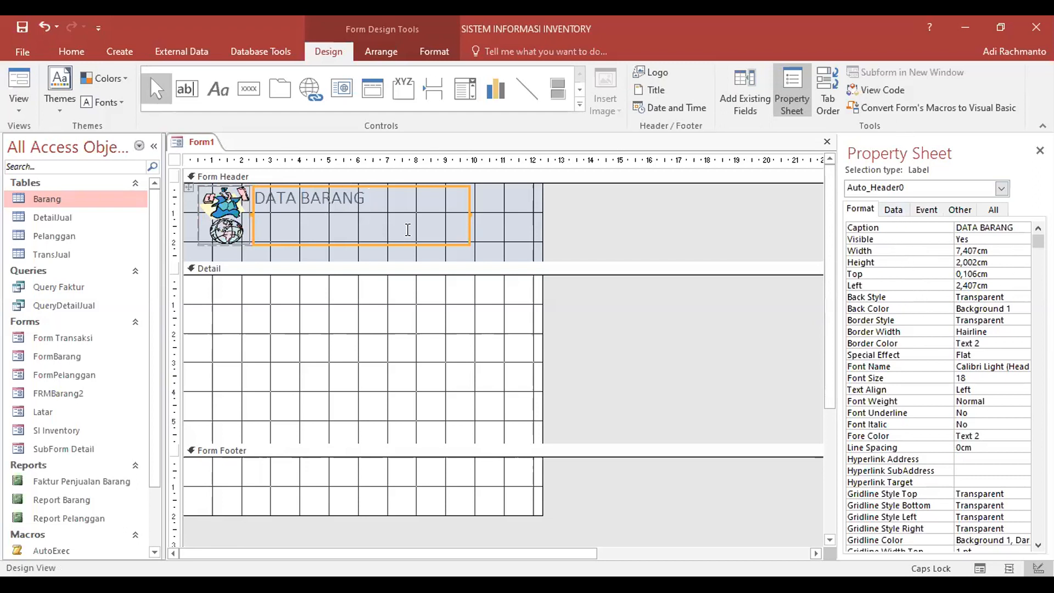
pyautogui.click(1014, 230)
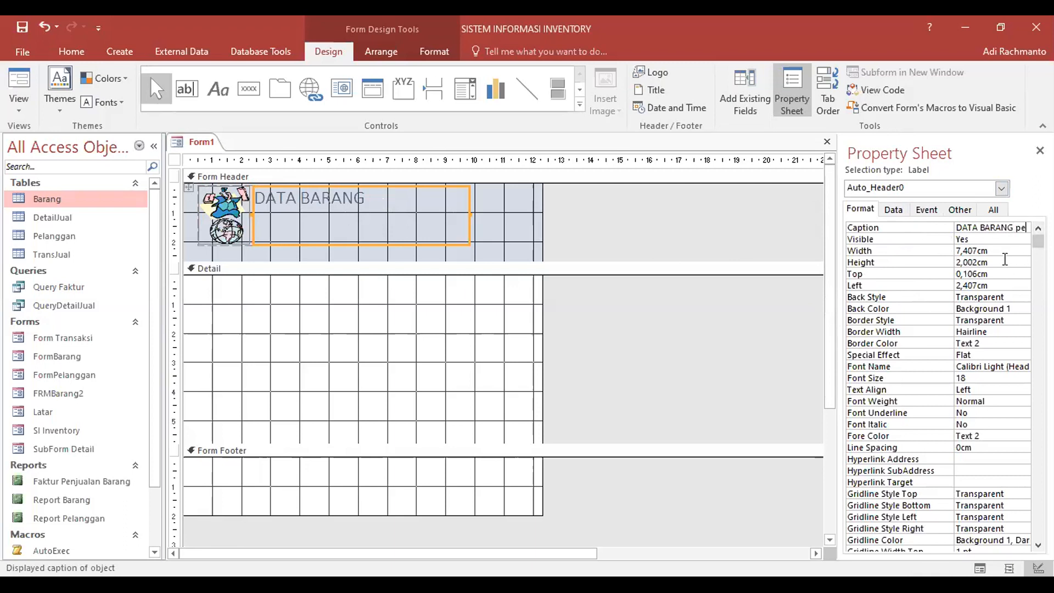
pyautogui.write('ENJUAKAN')
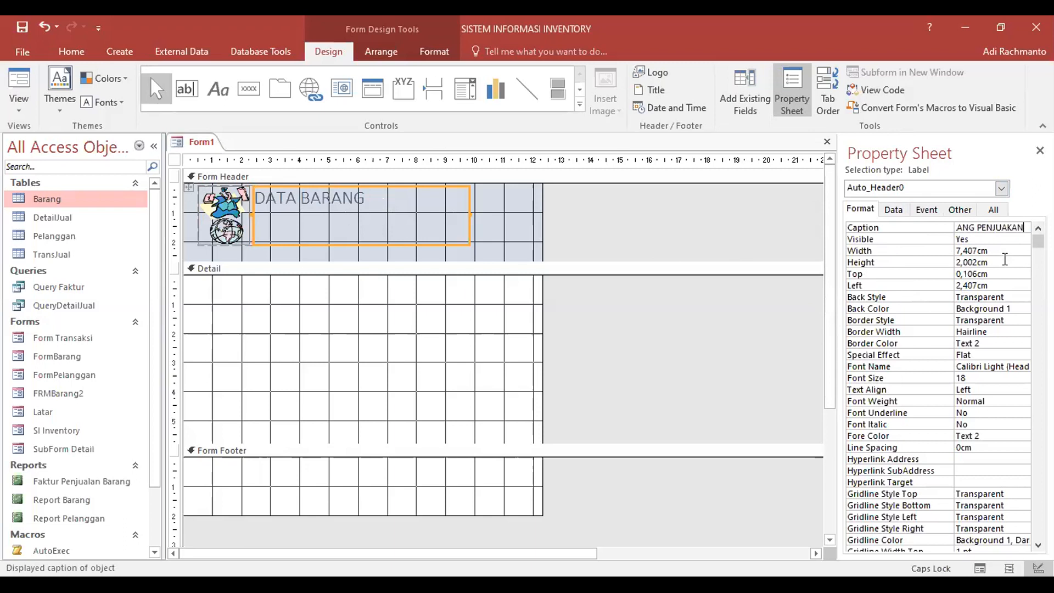
pyautogui.press('BackSpace')
pyautogui.write('LAN')
pyautogui.press('Return')
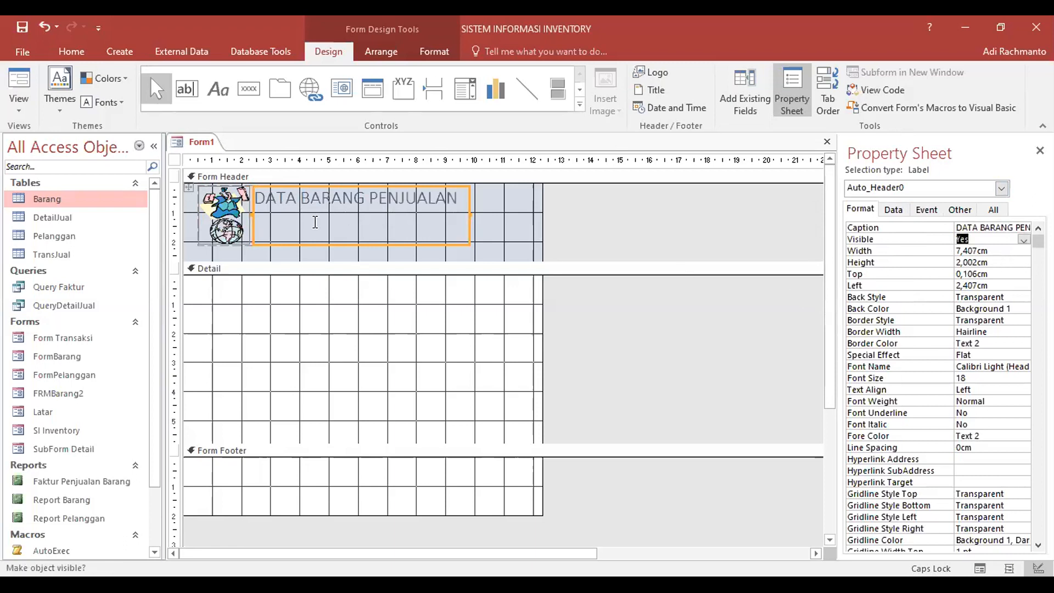
pyautogui.click(516, 233)
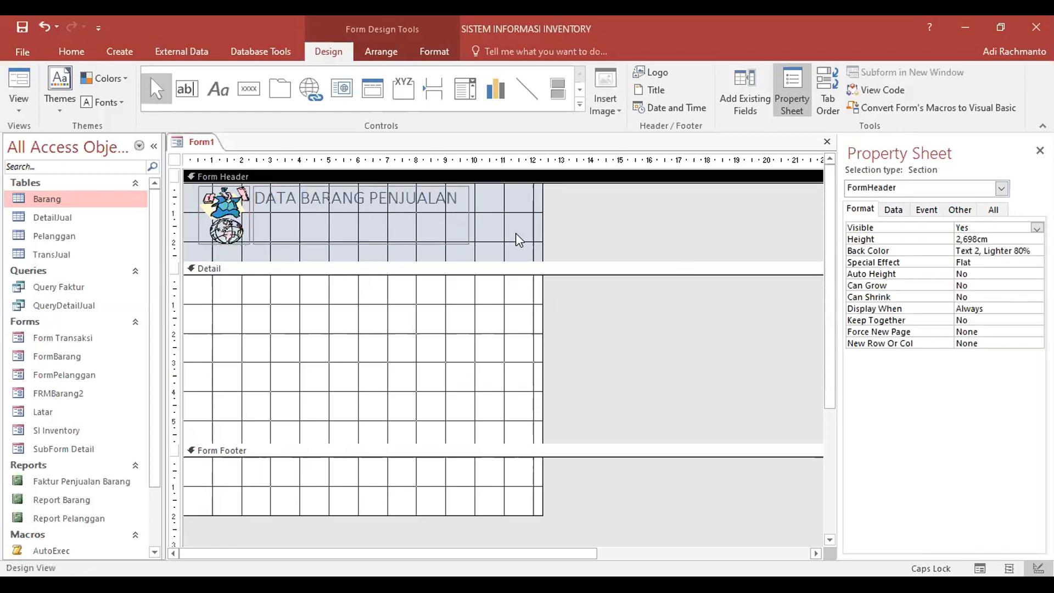
# Set the header title's font to Arial Black and widen the label to about 10.7 cm so the text fits on one line.
pyautogui.click(401, 224)
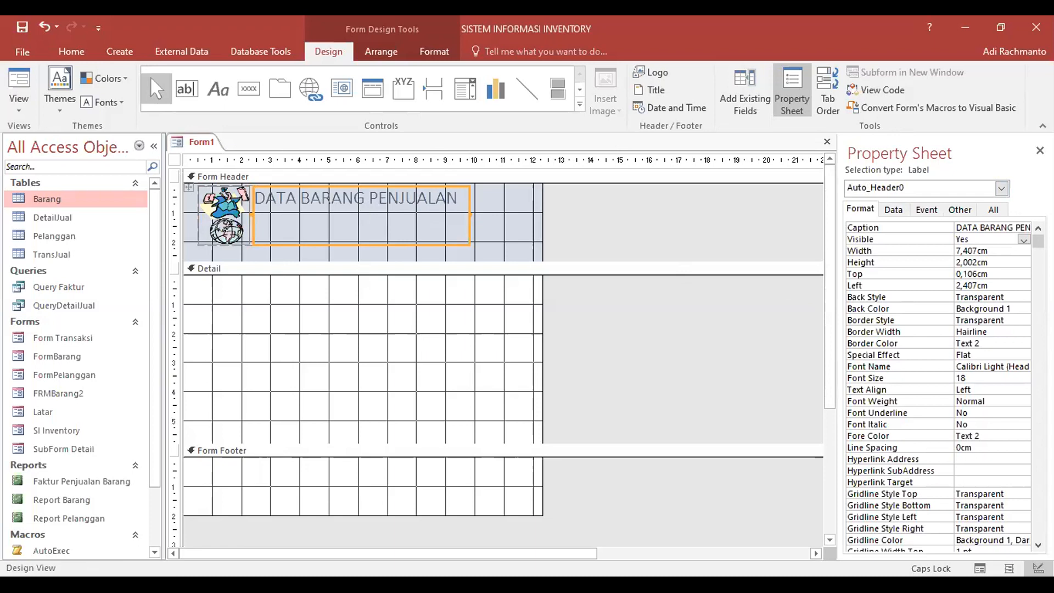
pyautogui.click(903, 366)
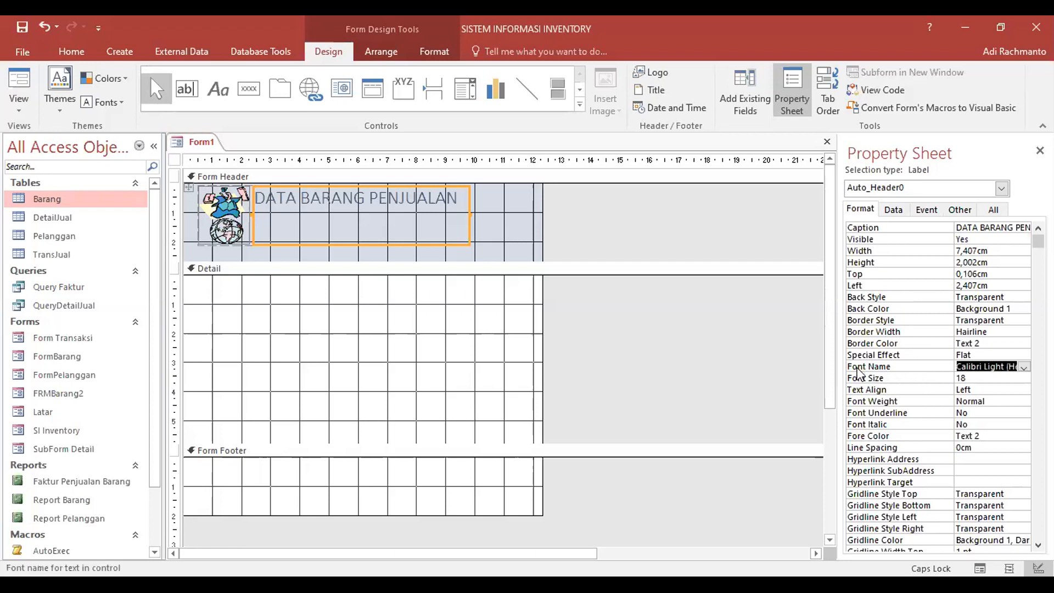
pyautogui.click(1023, 367)
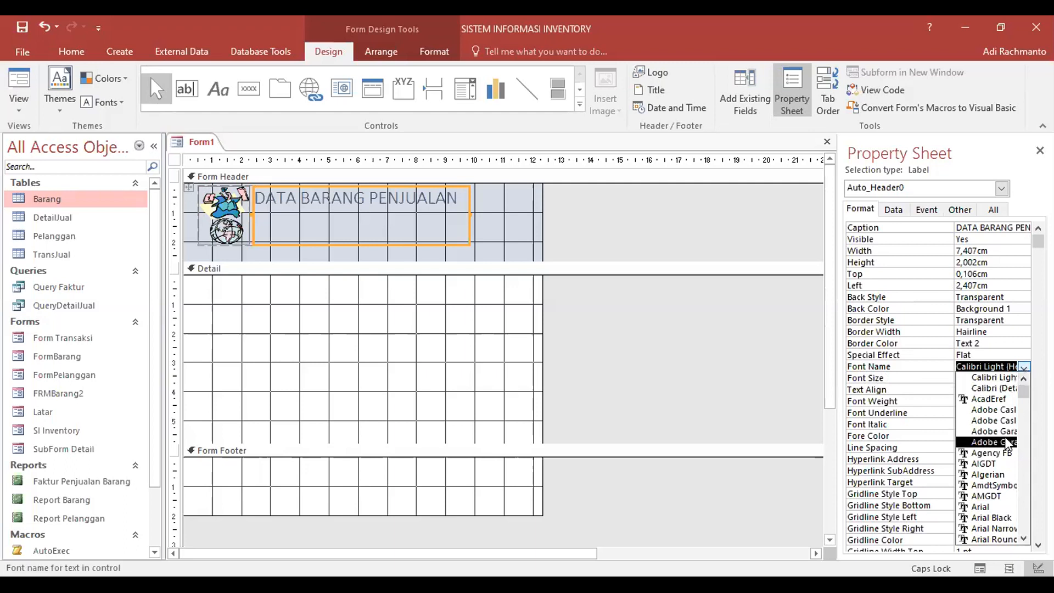
pyautogui.scroll(-1, 997, 464)
pyautogui.scroll(-1, 998, 514)
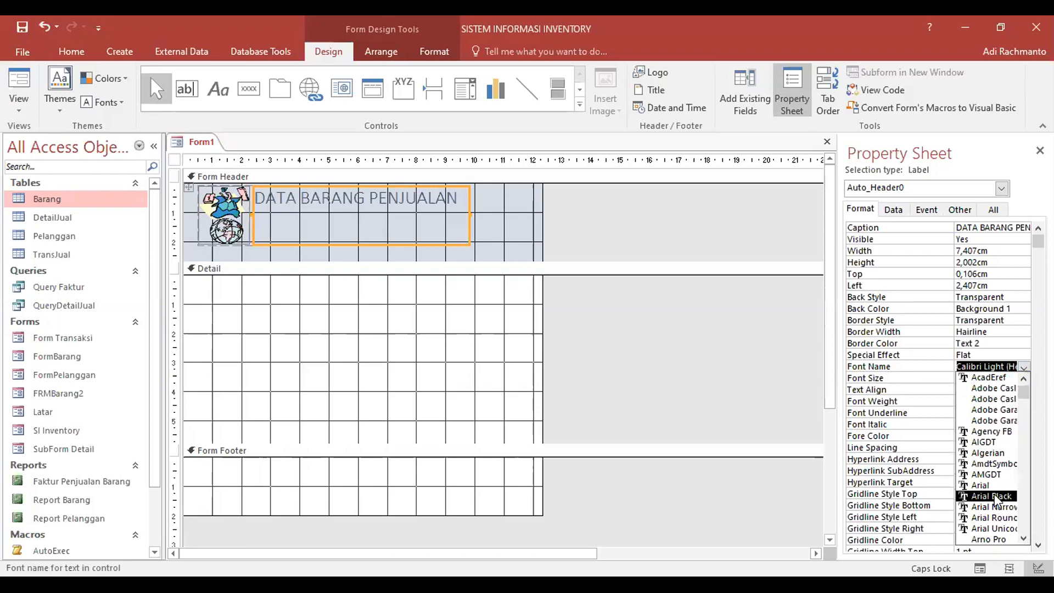
pyautogui.click(997, 496)
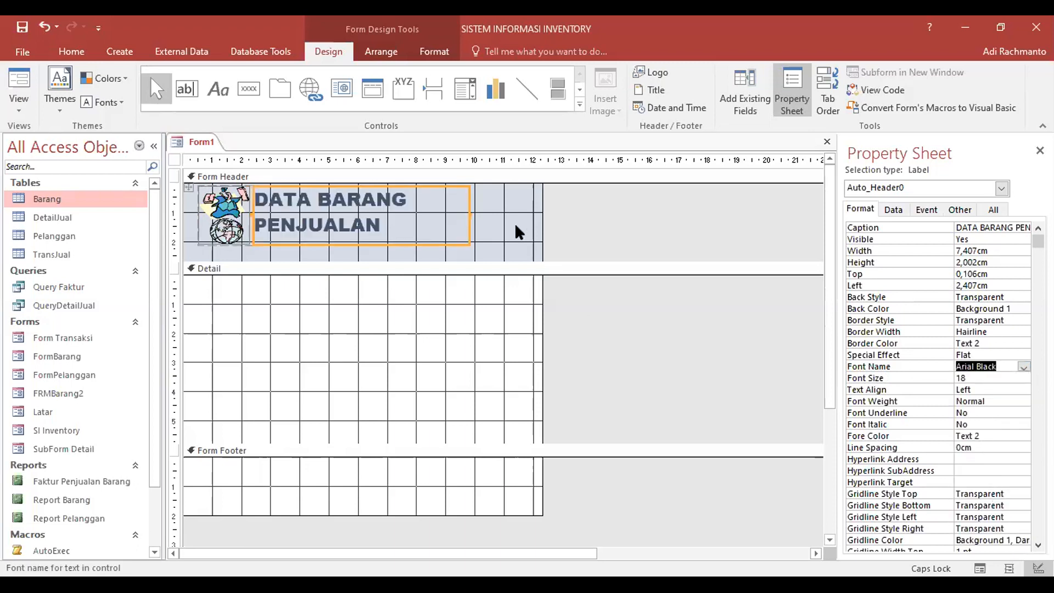
pyautogui.moveTo(470, 214); pyautogui.dragTo(588, 222)
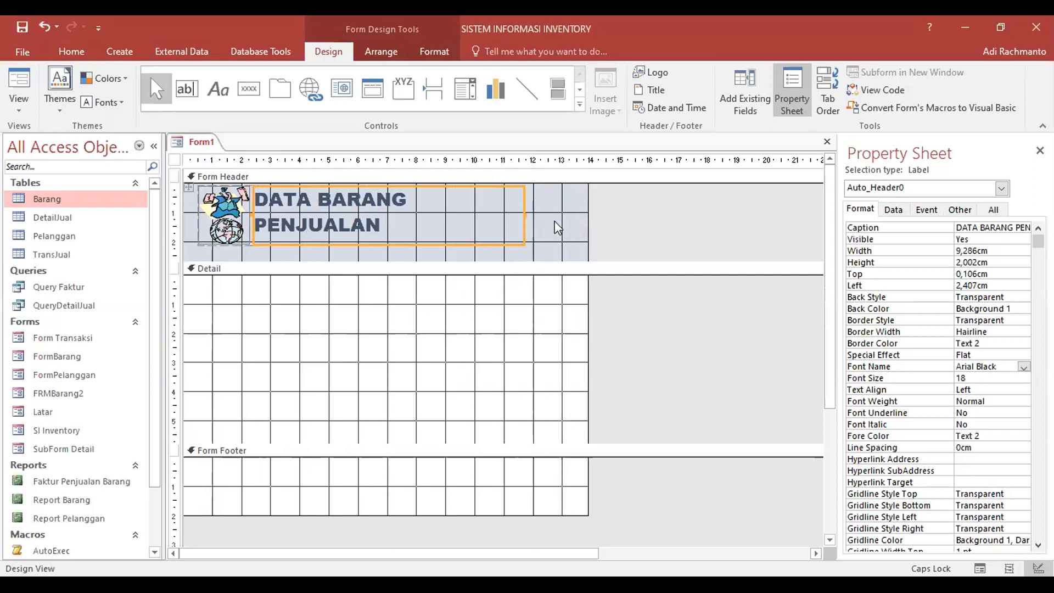
pyautogui.moveTo(526, 212); pyautogui.dragTo(562, 212)
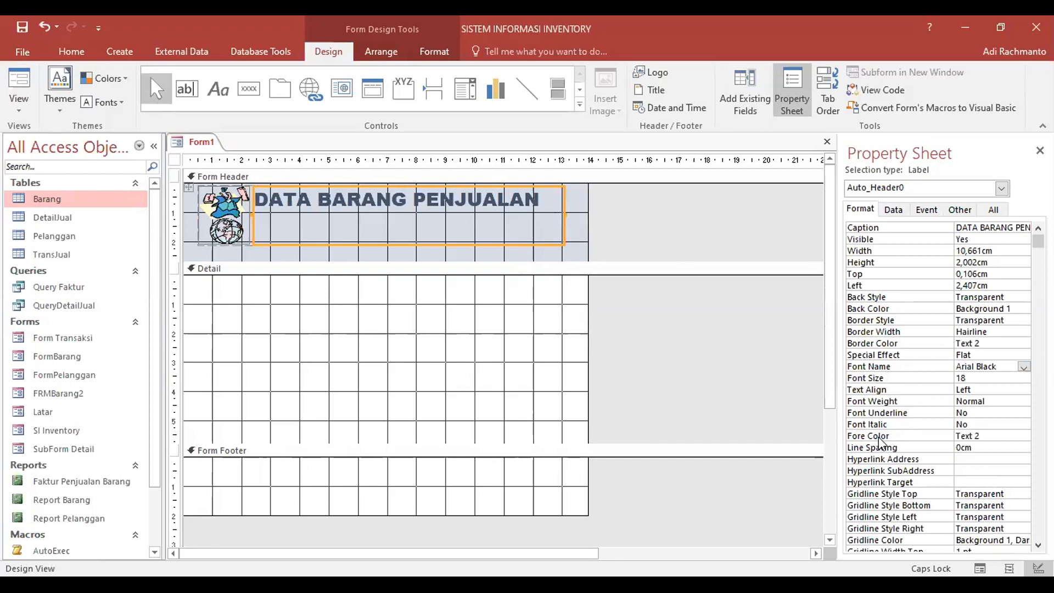
# Try Accent 2 and its 40% lighter shade as the title's Fore Color, and set the standard red #C0504D.
pyautogui.click(903, 442)
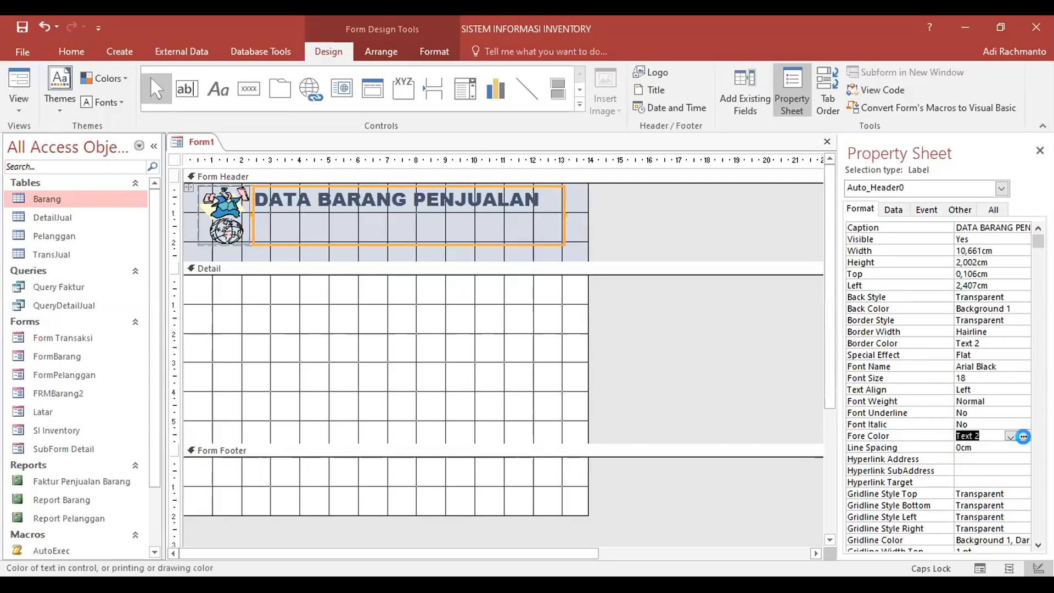
pyautogui.click(1023, 436)
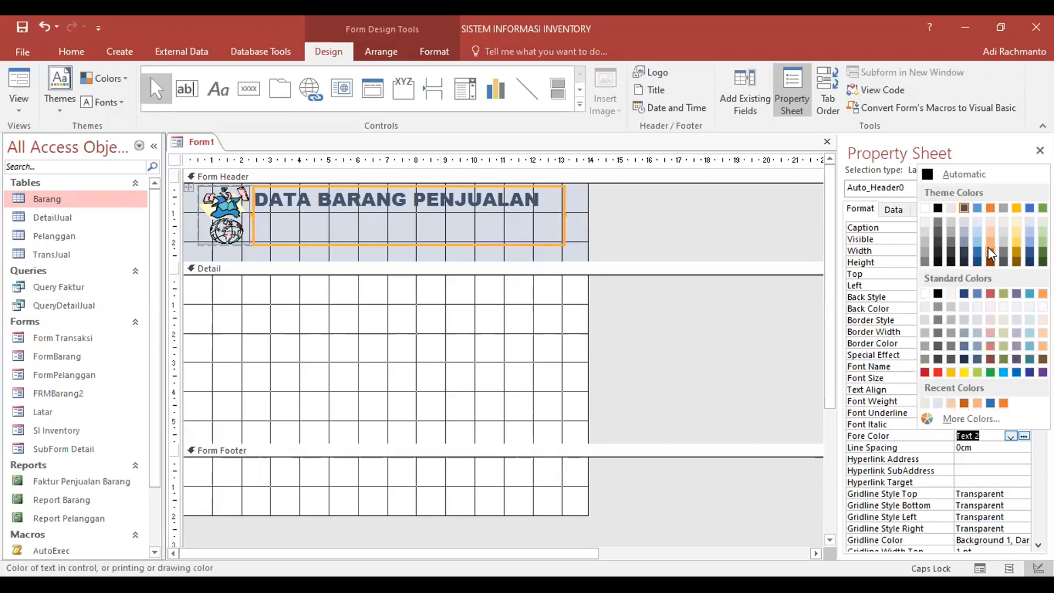
pyautogui.click(990, 208)
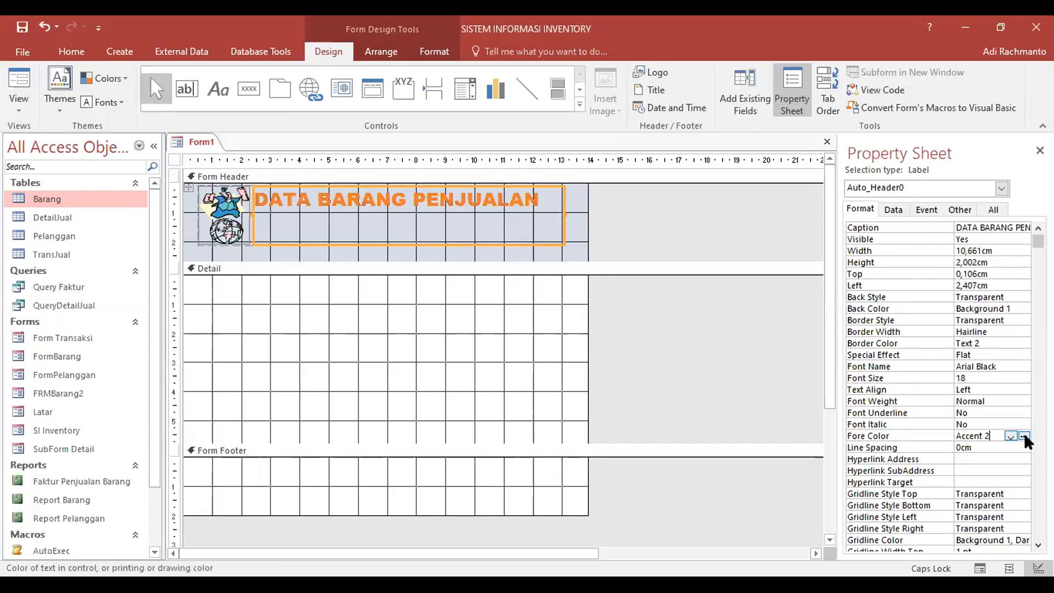
pyautogui.click(1024, 436)
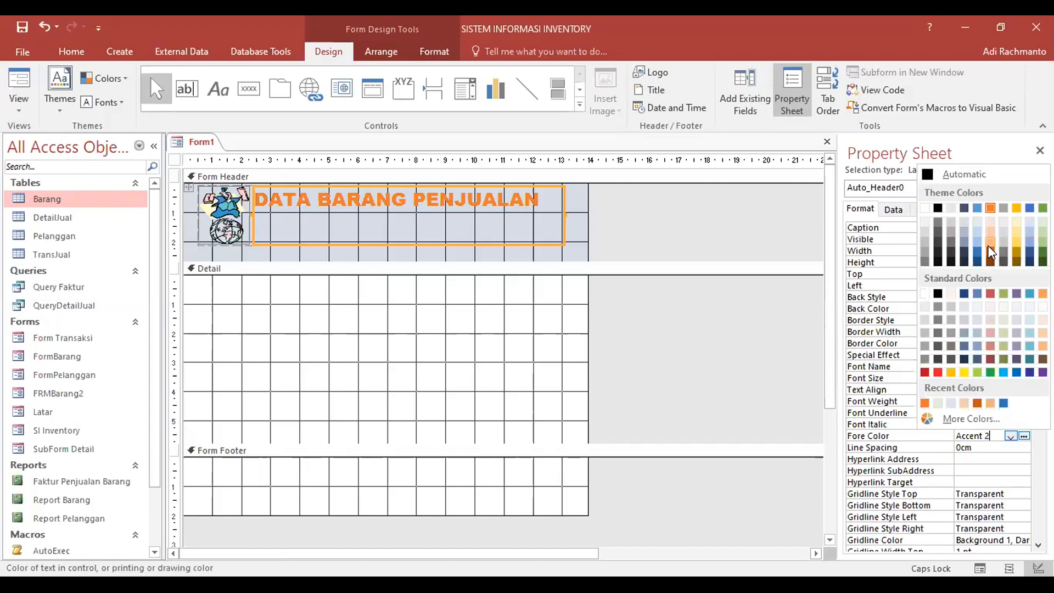
pyautogui.click(990, 252)
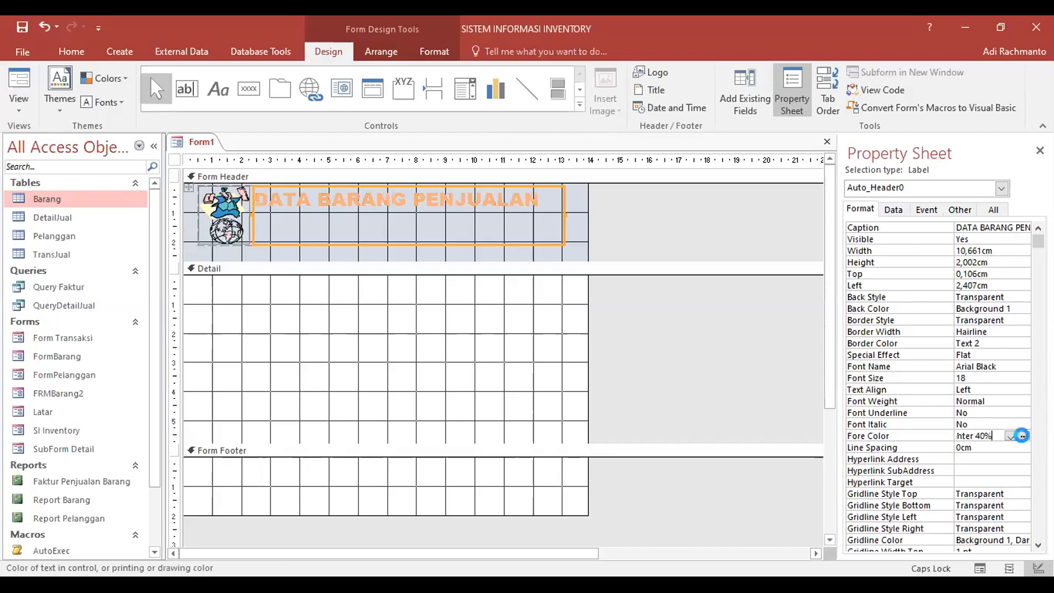
pyautogui.click(1023, 435)
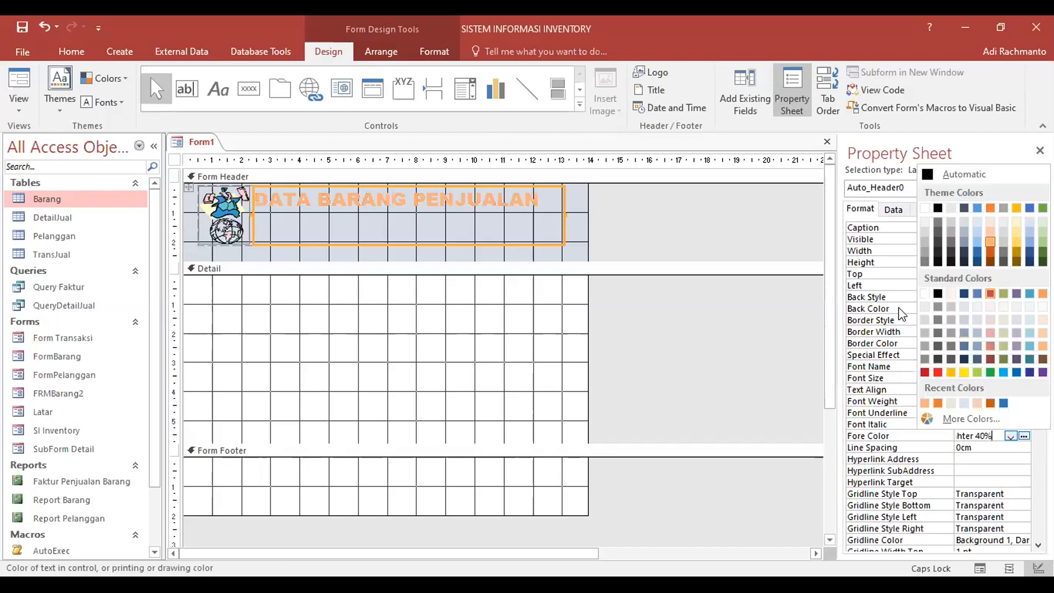
pyautogui.click(990, 296)
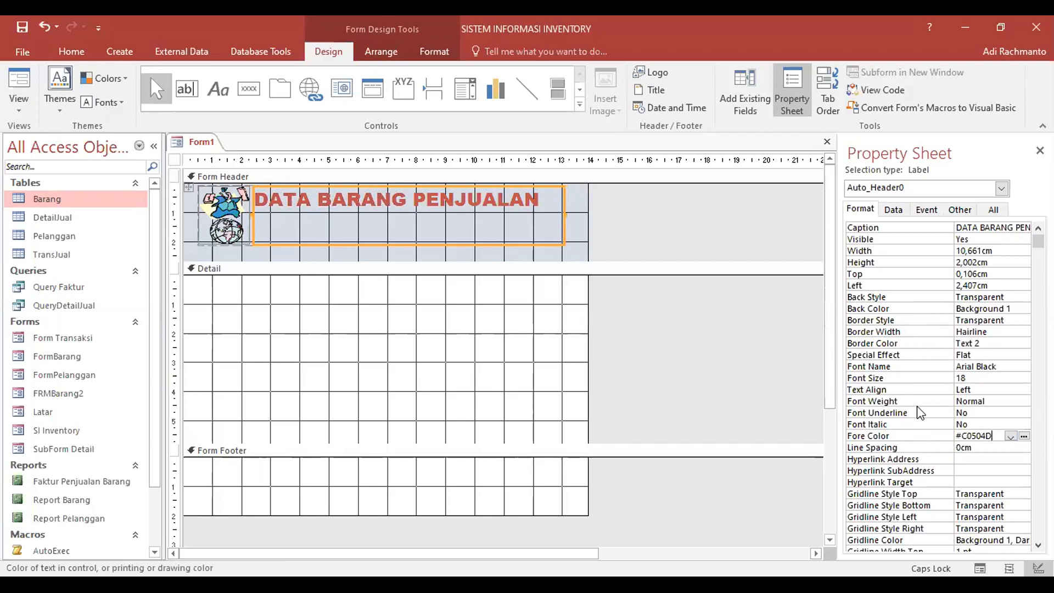
# Set the header title's text alignment to Center.
pyautogui.click(991, 377)
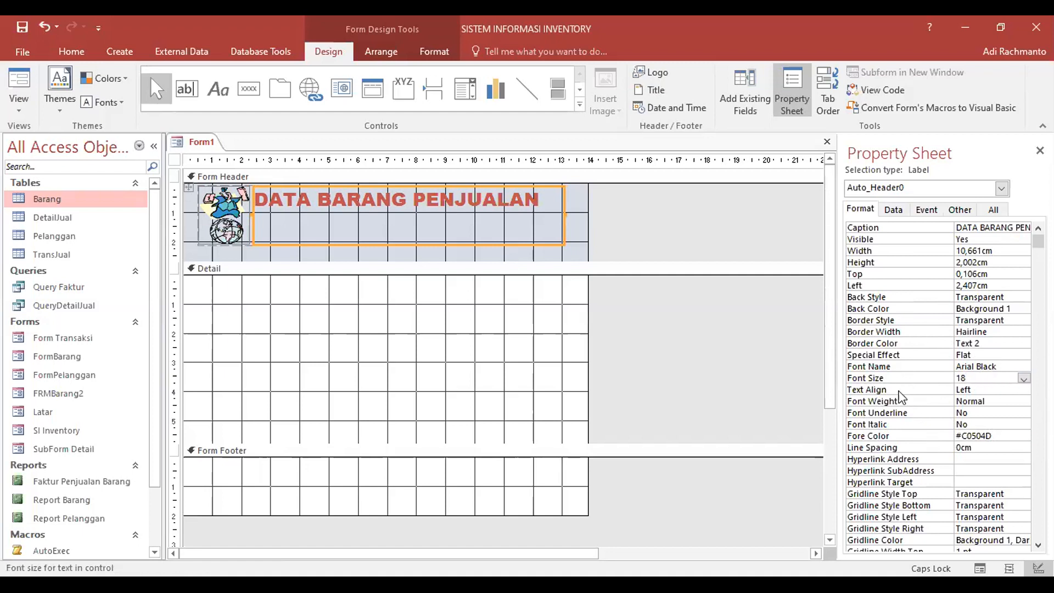
pyautogui.click(998, 388)
pyautogui.click(1021, 390)
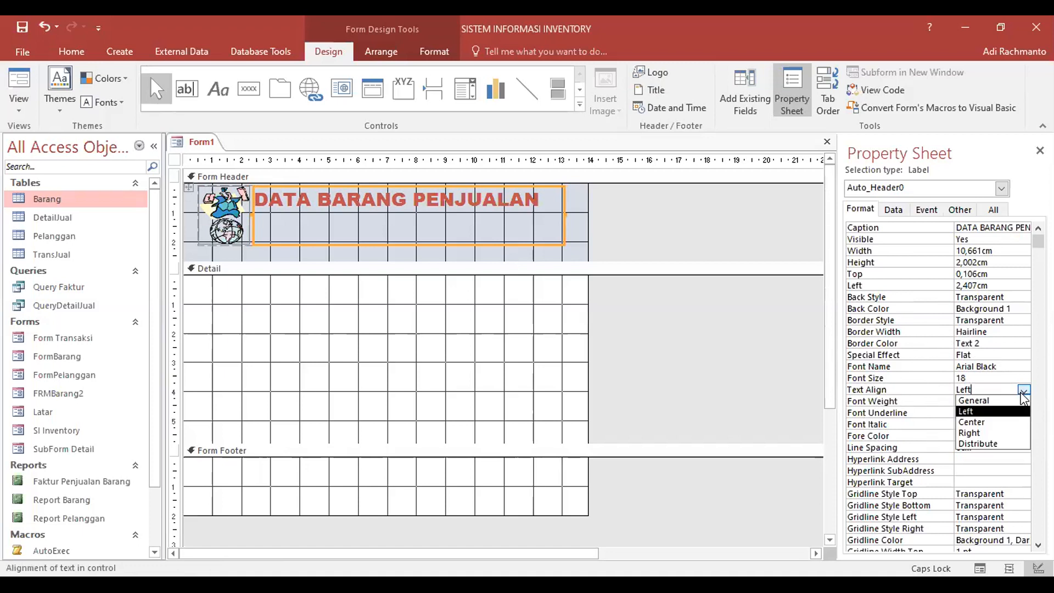
pyautogui.click(1012, 422)
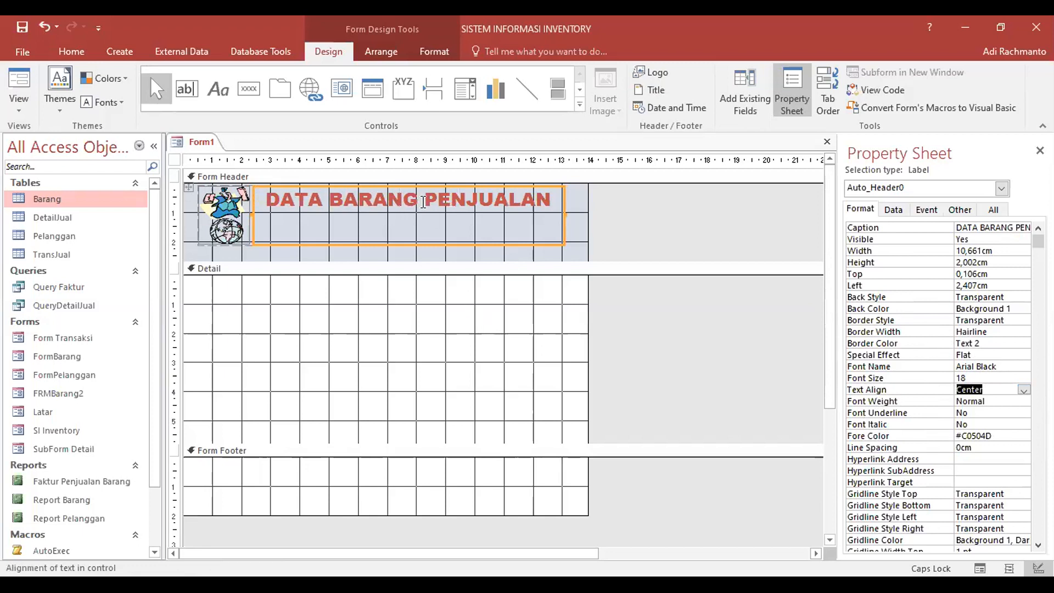
pyautogui.click(575, 232)
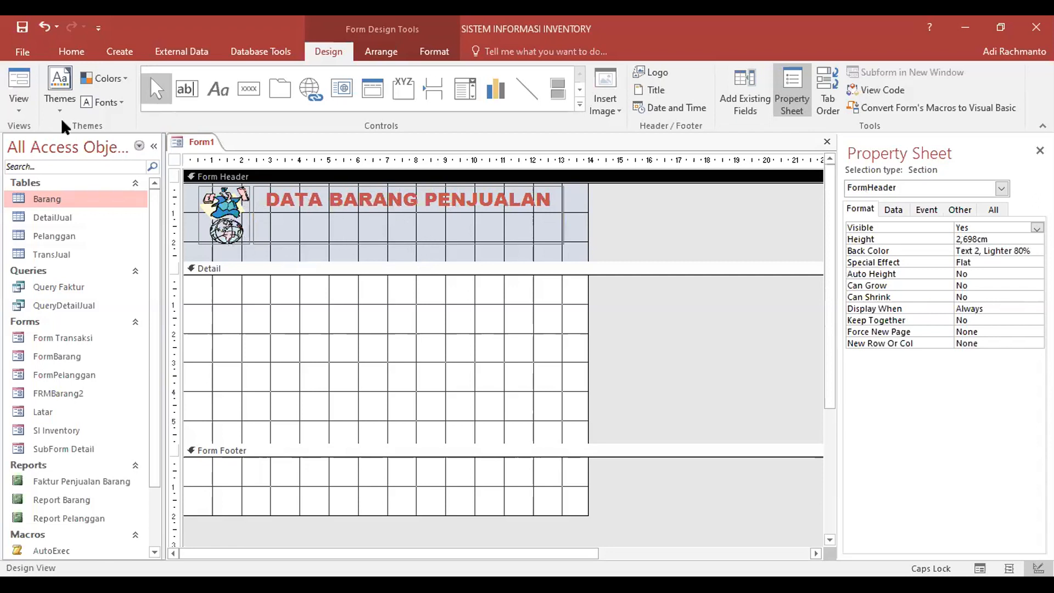
# Preview the header in Form View and return to Design View.
pyautogui.click(19, 113)
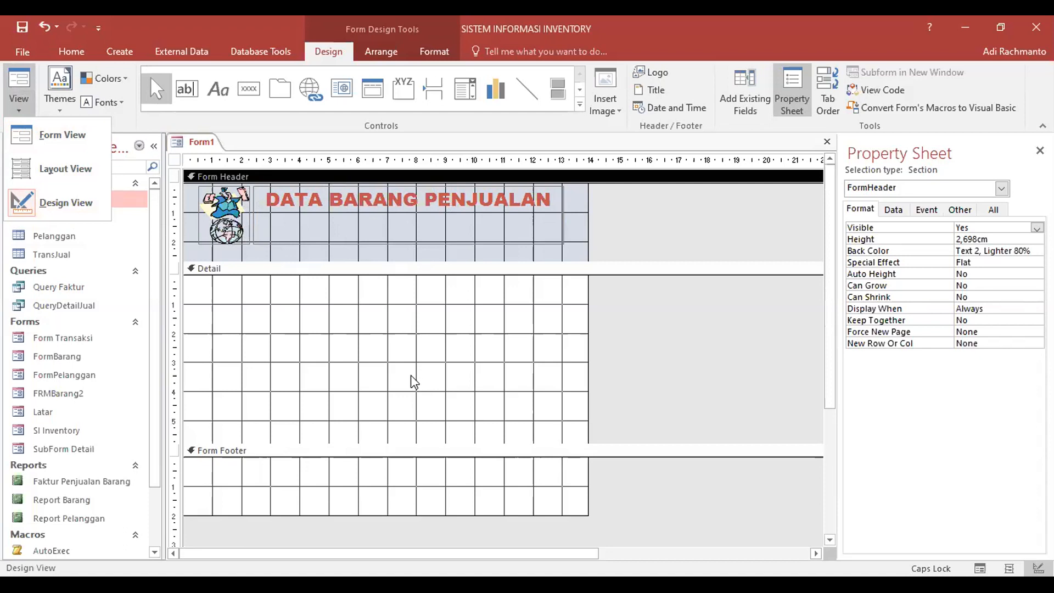
pyautogui.click(47, 137)
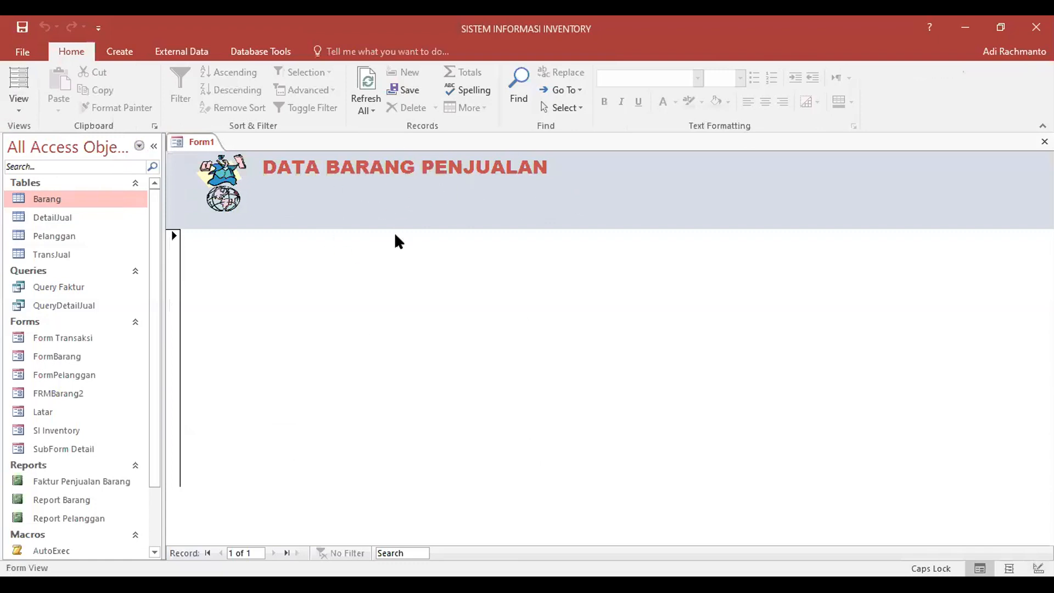
pyautogui.click(16, 113)
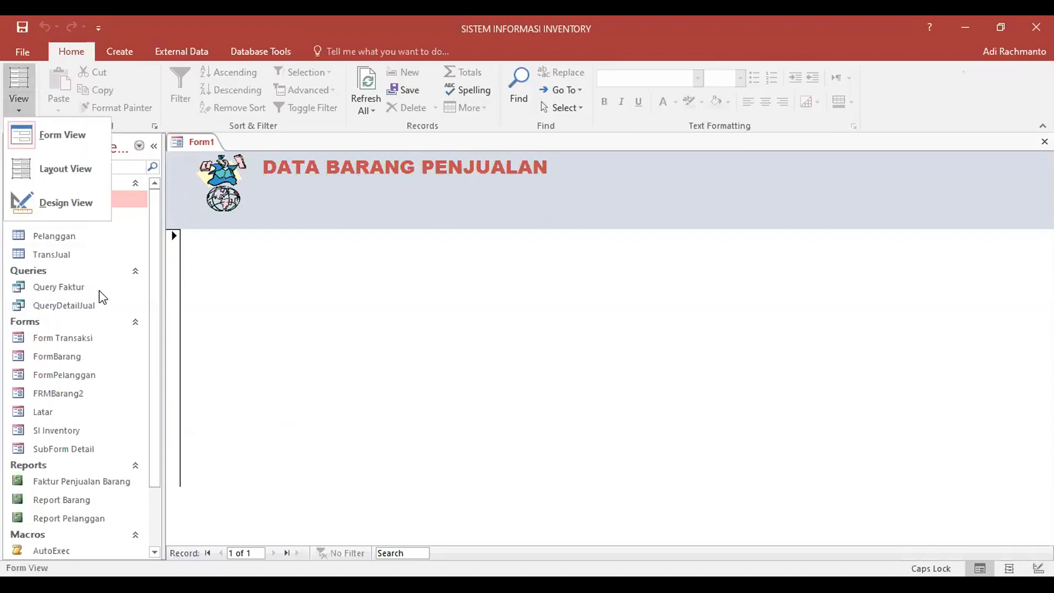
pyautogui.click(86, 205)
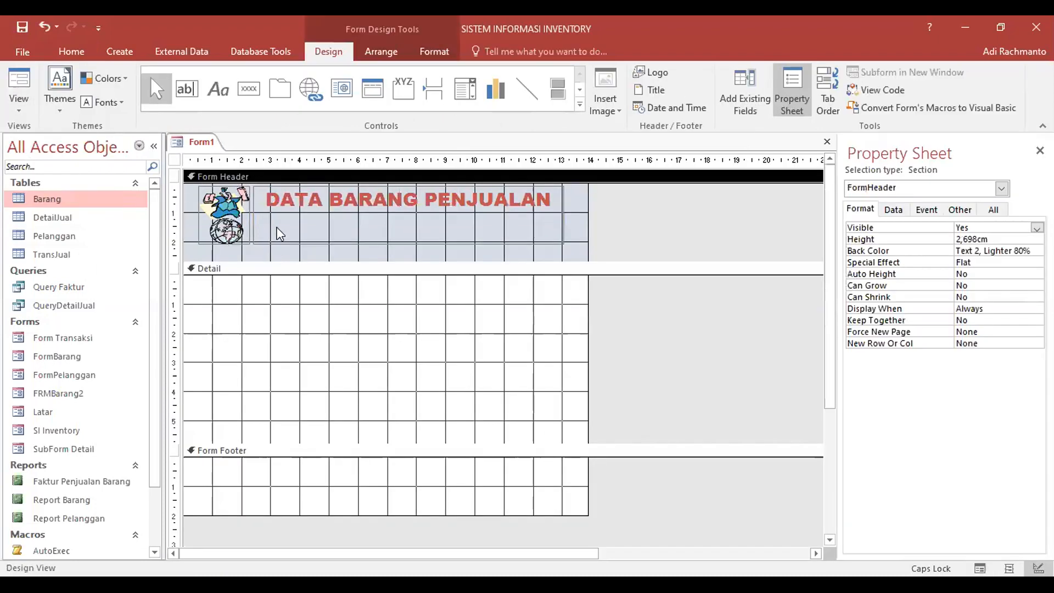
# Increase the Detail section's height to about 6.9 cm.
pyautogui.click(301, 318)
pyautogui.moveTo(414, 442); pyautogui.dragTo(414, 475)
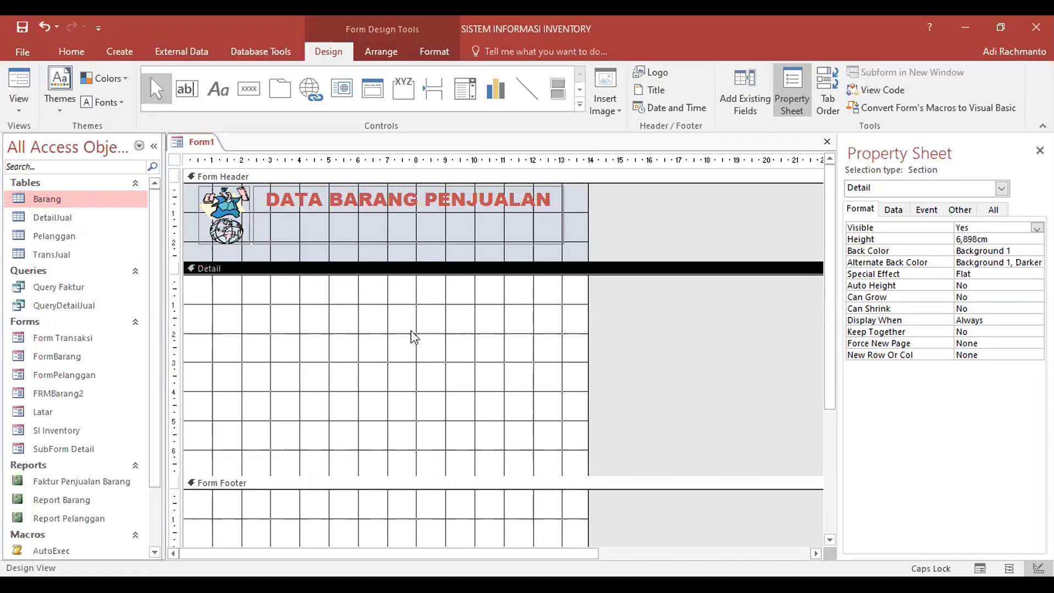
pyautogui.click(212, 268)
# Show the fields of all tables, expand the Barang table and place its KodeBarang field in the upper part of the Detail section.
pyautogui.click(748, 112)
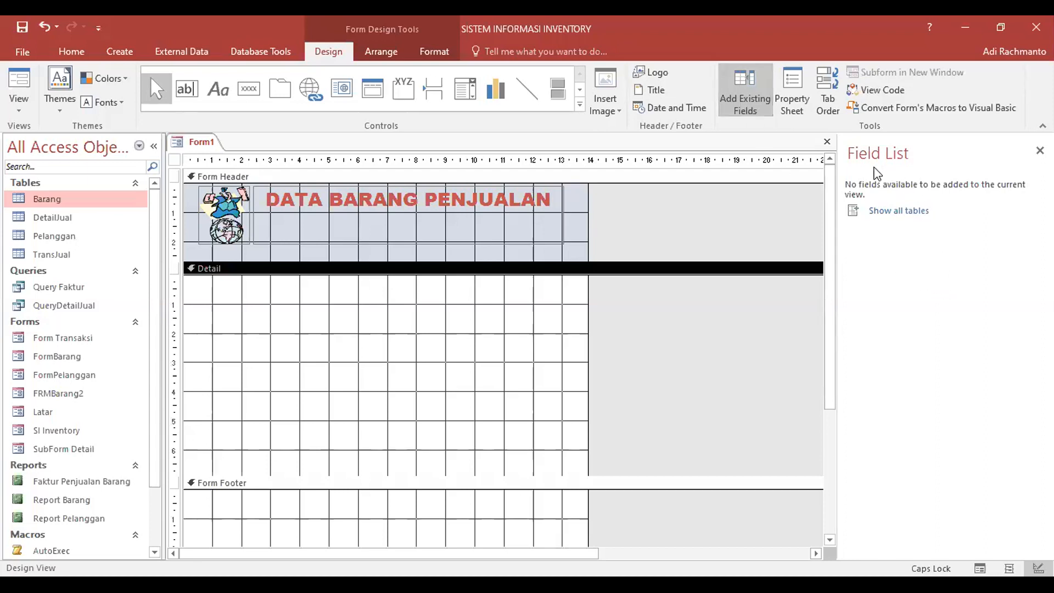
pyautogui.click(882, 214)
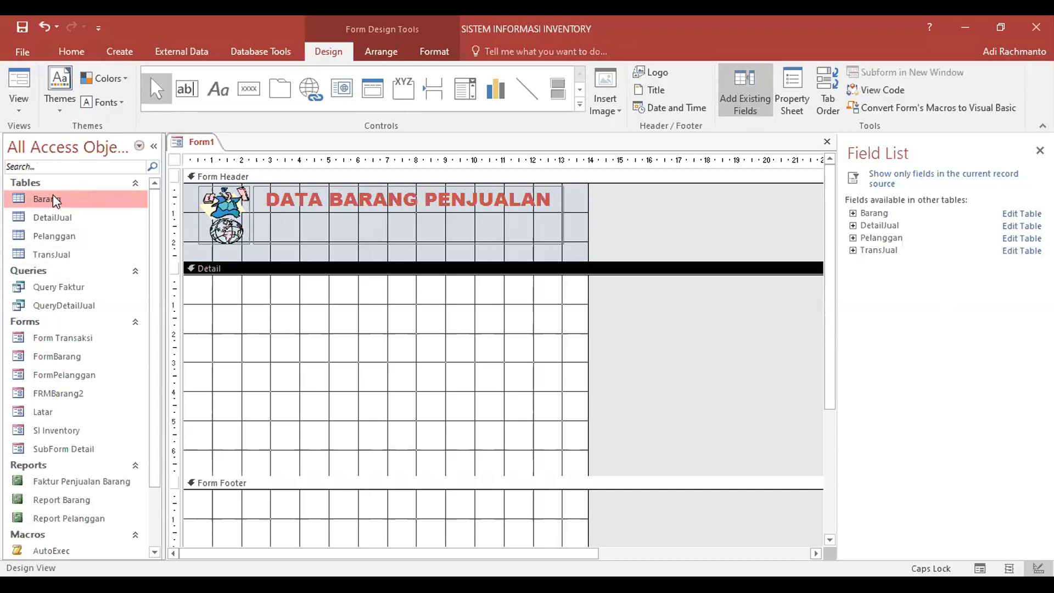
pyautogui.click(852, 214)
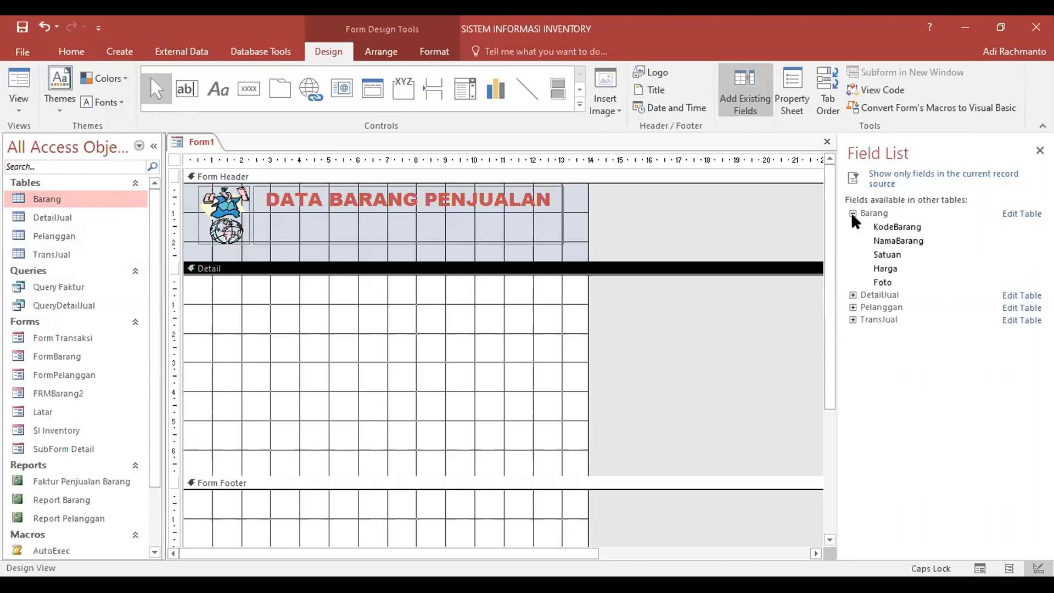
pyautogui.click(911, 226)
pyautogui.moveTo(912, 225); pyautogui.dragTo(299, 307)
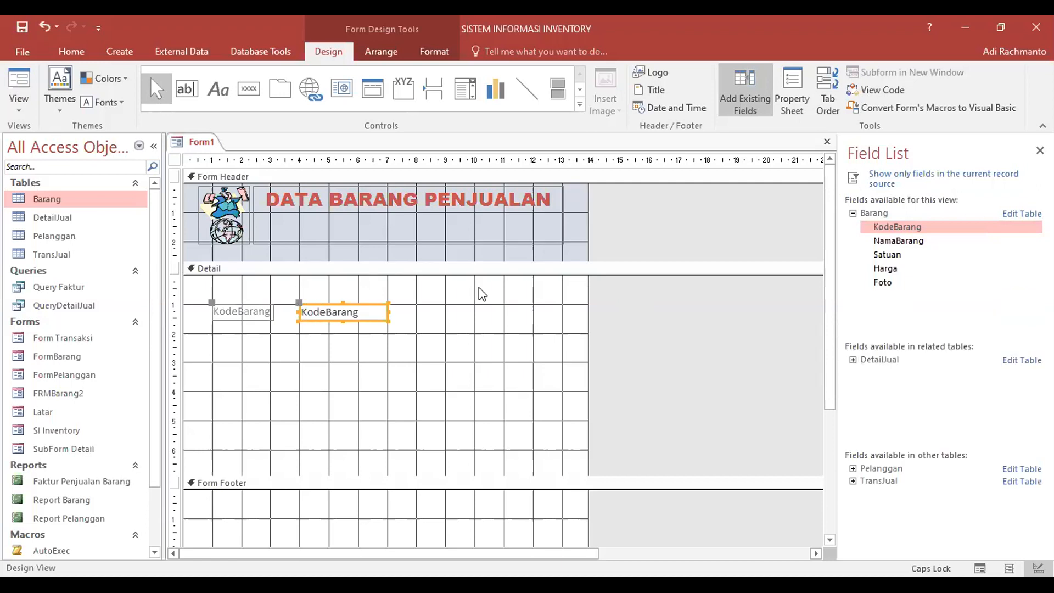
# Change the text of the KodeBarang field's label to Kode Barang.
pyautogui.click(263, 347)
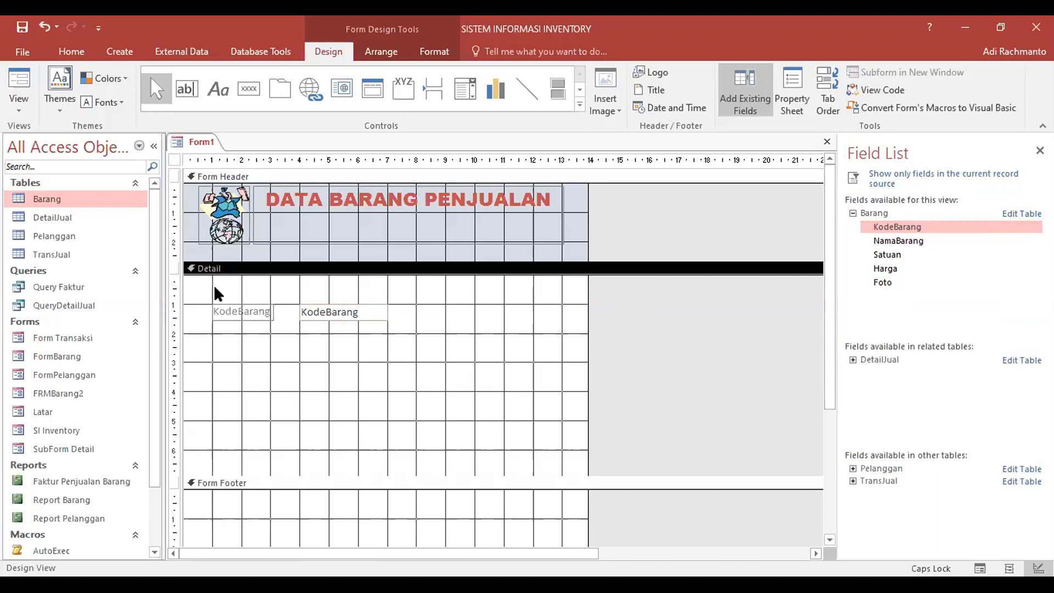
pyautogui.click(253, 311)
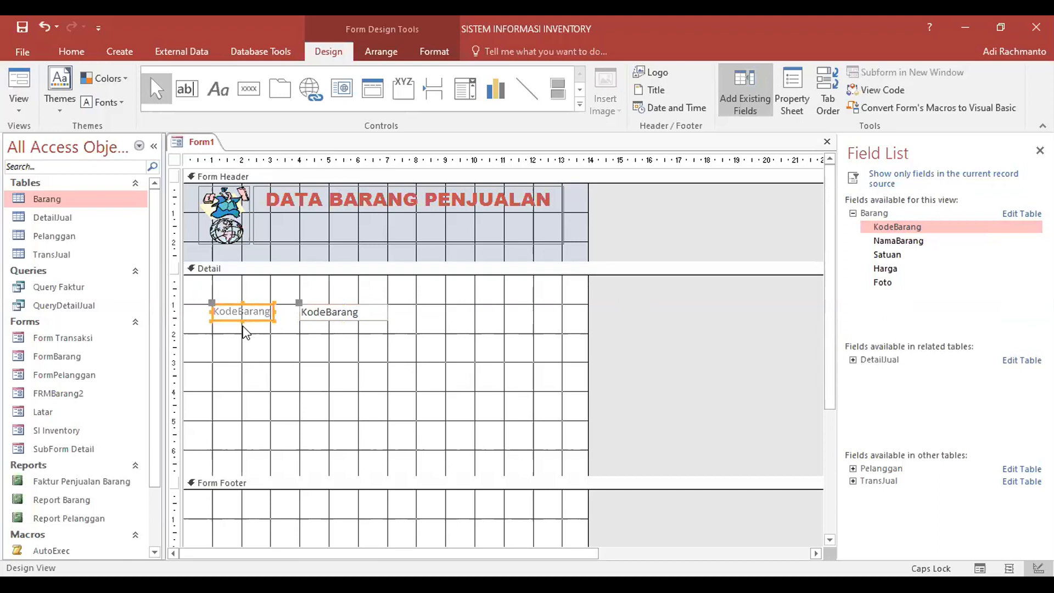
pyautogui.click(239, 312)
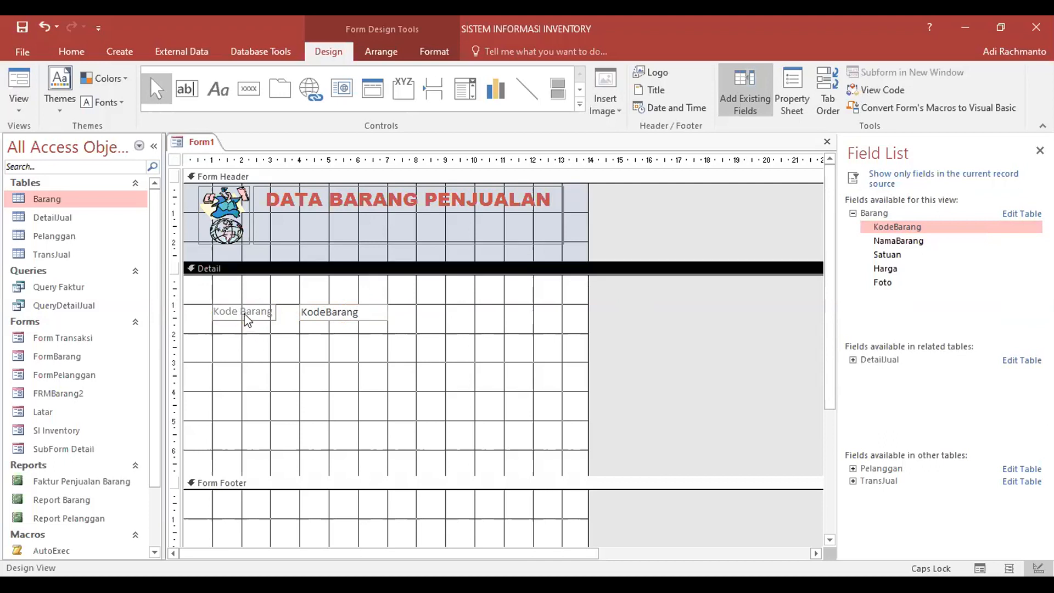
pyautogui.click(245, 318)
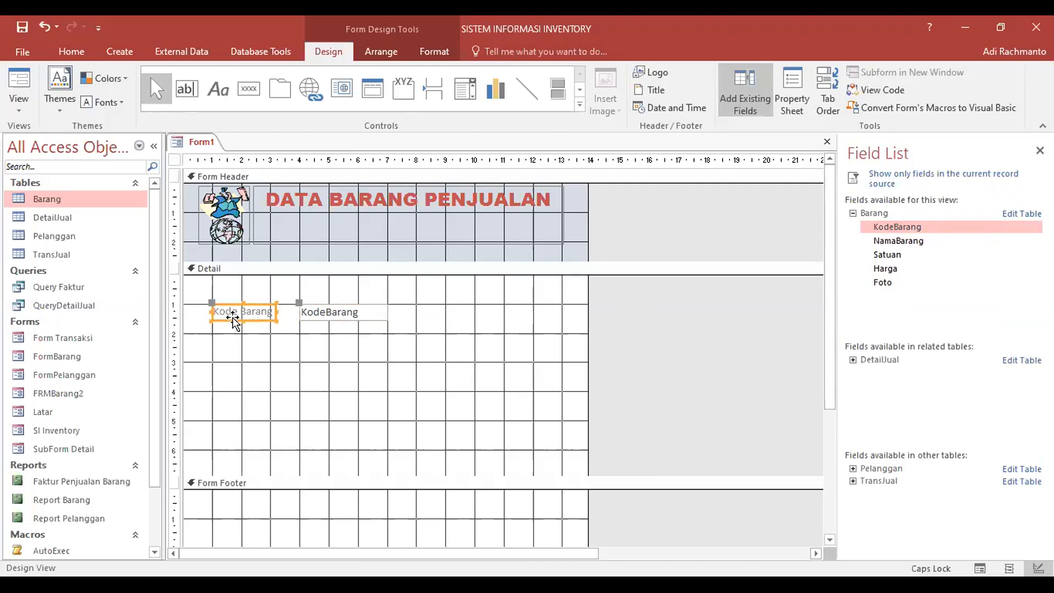
pyautogui.click(243, 310)
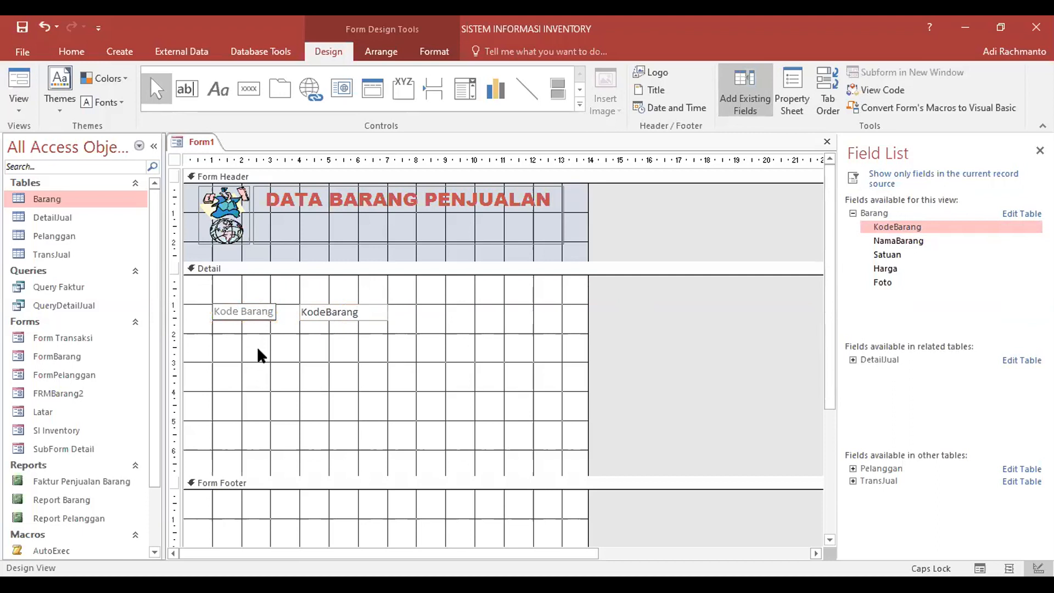
pyautogui.click(257, 346)
pyautogui.click(368, 312)
pyautogui.click(366, 311)
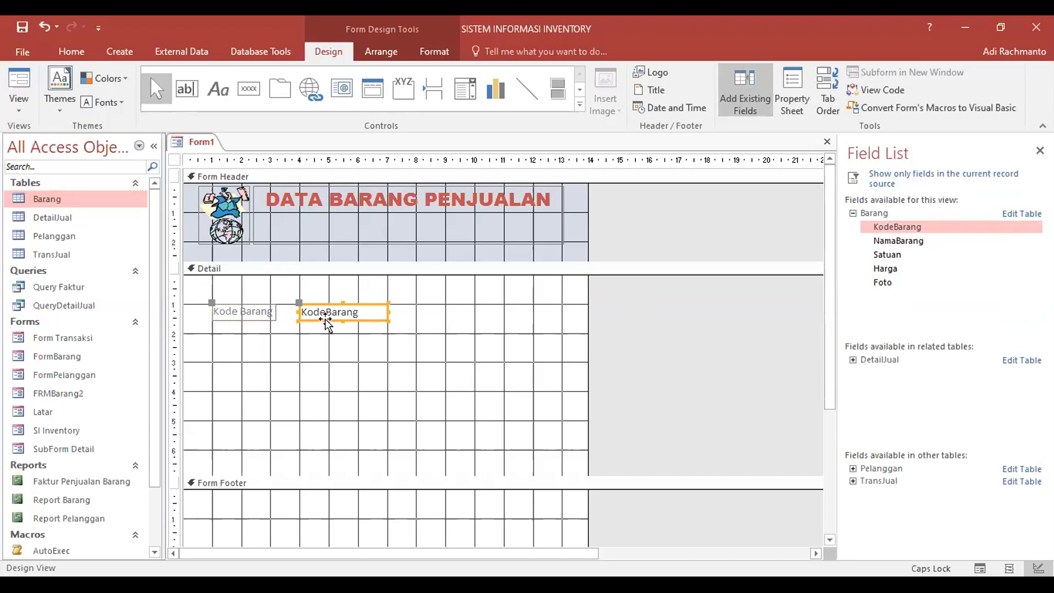
pyautogui.click(332, 337)
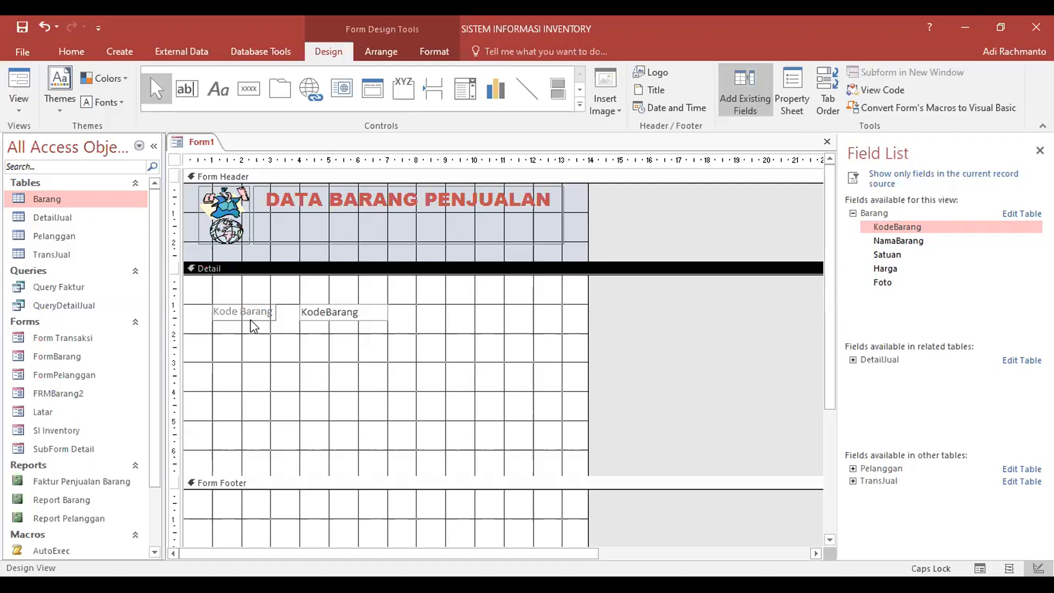
pyautogui.click(231, 314)
pyautogui.click(347, 313)
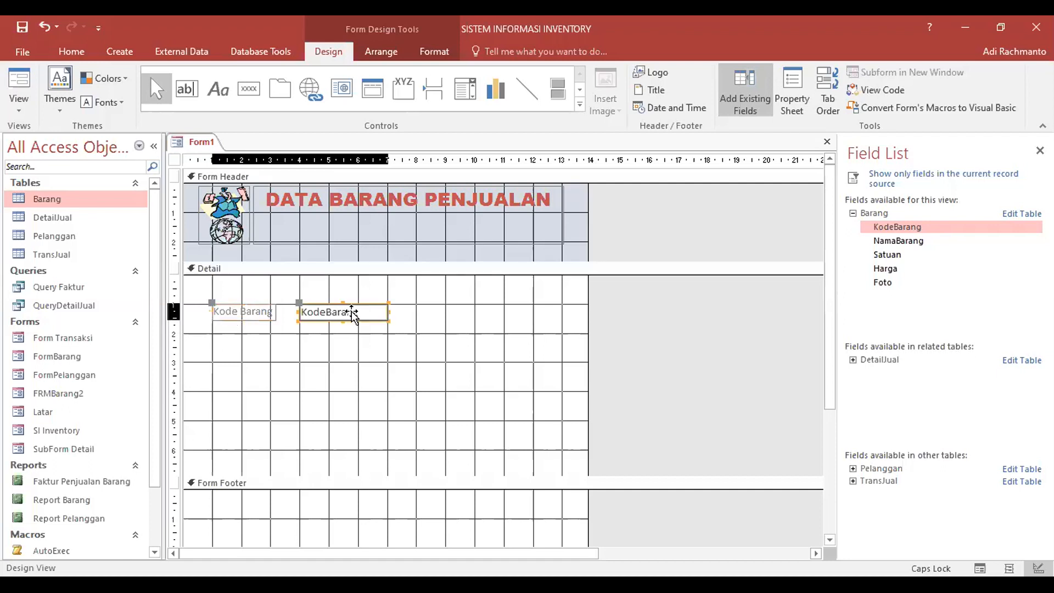
pyautogui.click(368, 337)
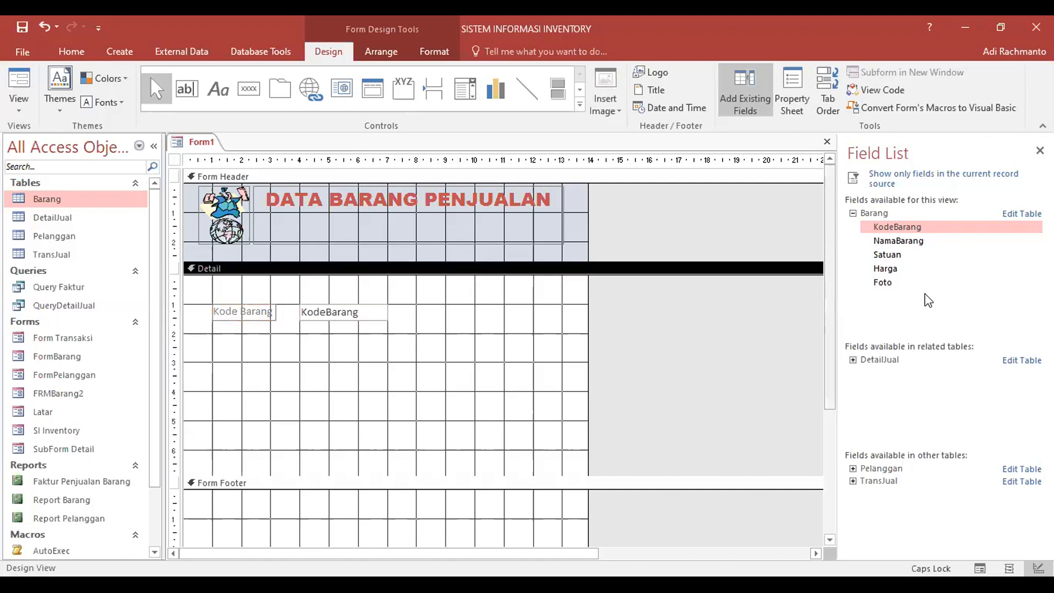
# Place the NamaBarang, Satuan and Harga fields one below another under KodeBarang in the Detail section.
pyautogui.moveTo(914, 248); pyautogui.dragTo(602, 289)
pyautogui.moveTo(344, 328); pyautogui.dragTo(302, 336)
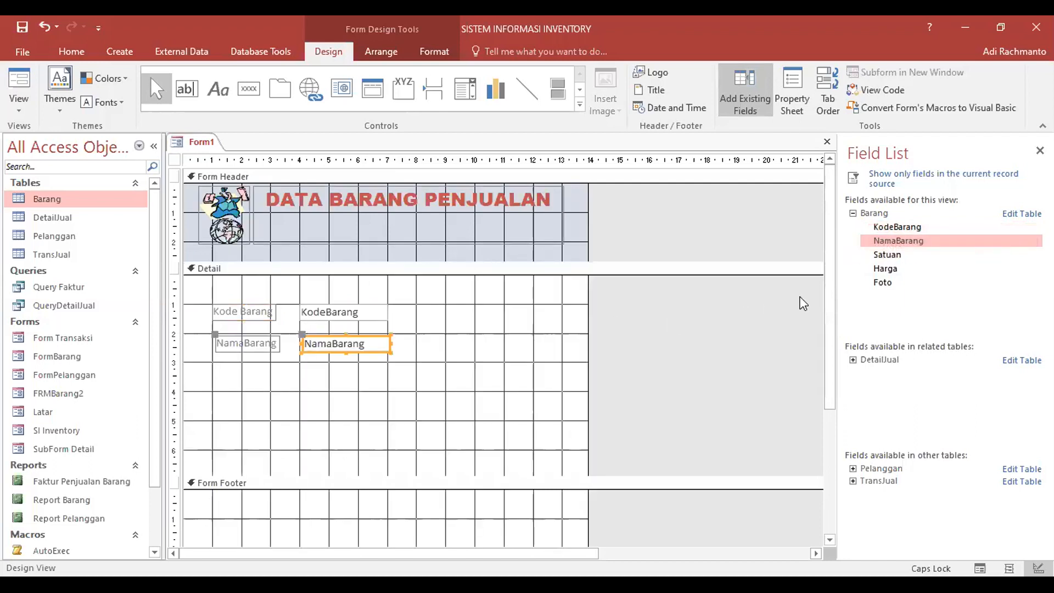
pyautogui.moveTo(887, 261); pyautogui.dragTo(301, 369)
pyautogui.moveTo(871, 268); pyautogui.dragTo(300, 406)
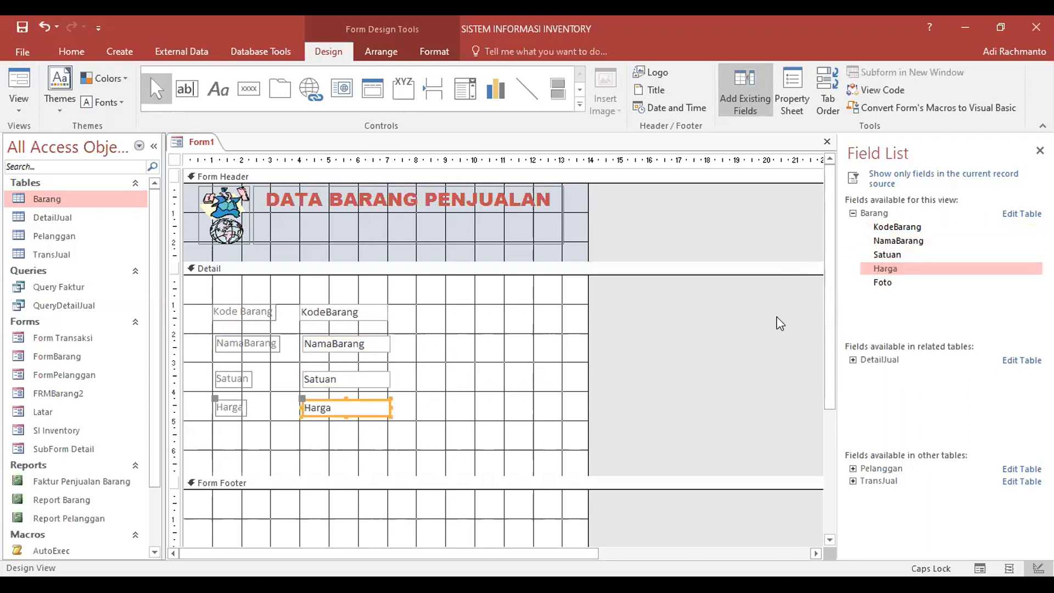
# Place the Foto field to the right of the KodeBarang field and shorten the Detail section by about 1 cm.
pyautogui.moveTo(888, 281); pyautogui.dragTo(503, 307)
pyautogui.click(460, 388)
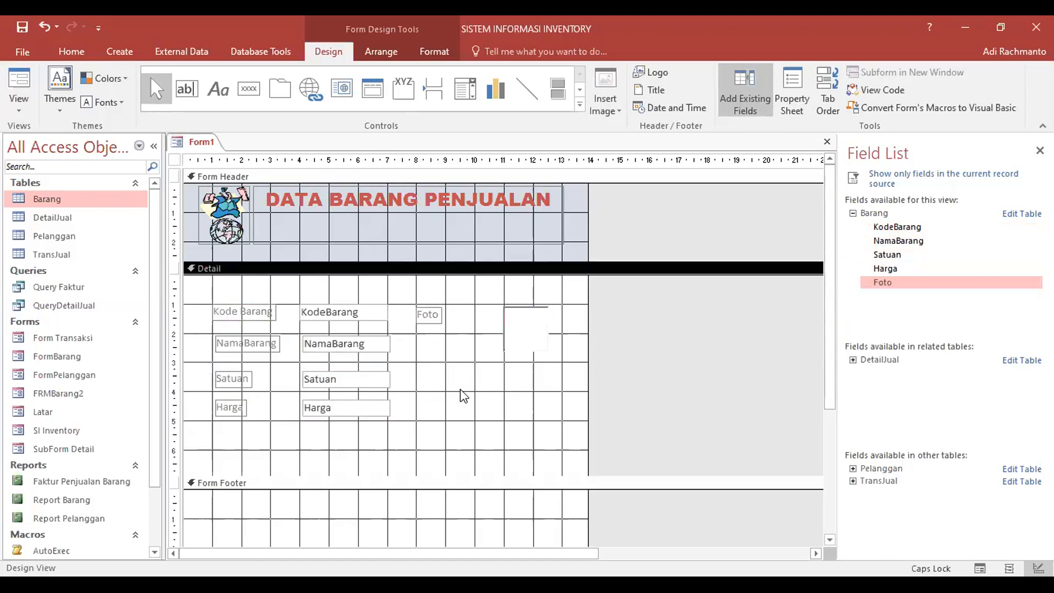
pyautogui.moveTo(356, 474); pyautogui.dragTo(360, 443)
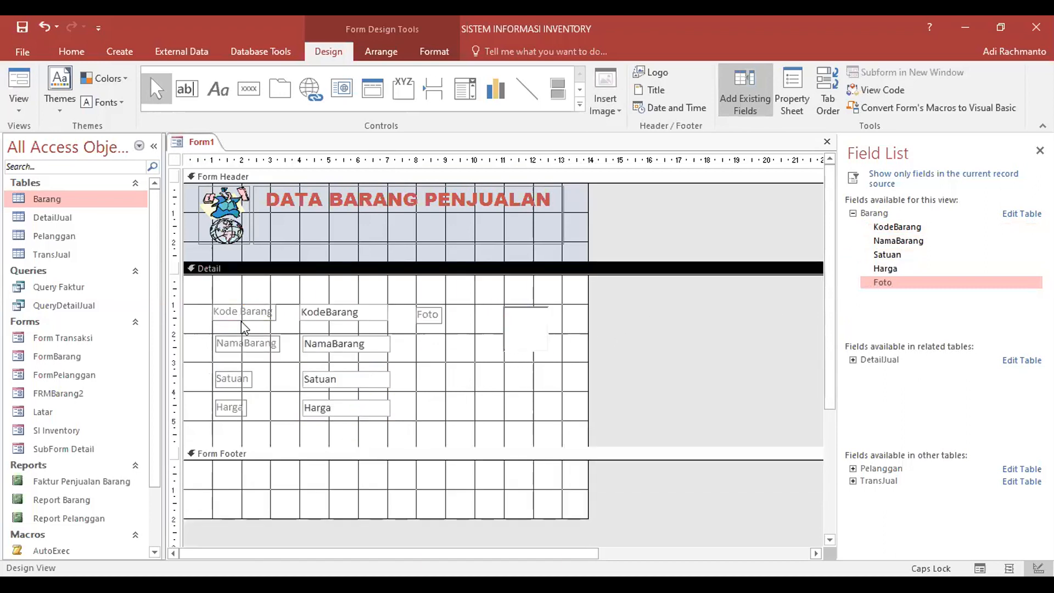
# Move the KodeBarang field up slightly and align the NamaBarang label and text box with its left edges.
pyautogui.click(249, 314)
pyautogui.click(198, 300)
pyautogui.click(246, 307)
pyautogui.moveTo(245, 306); pyautogui.dragTo(245, 303)
pyautogui.click(258, 352)
pyautogui.moveTo(327, 350); pyautogui.dragTo(267, 351)
pyautogui.click(332, 344)
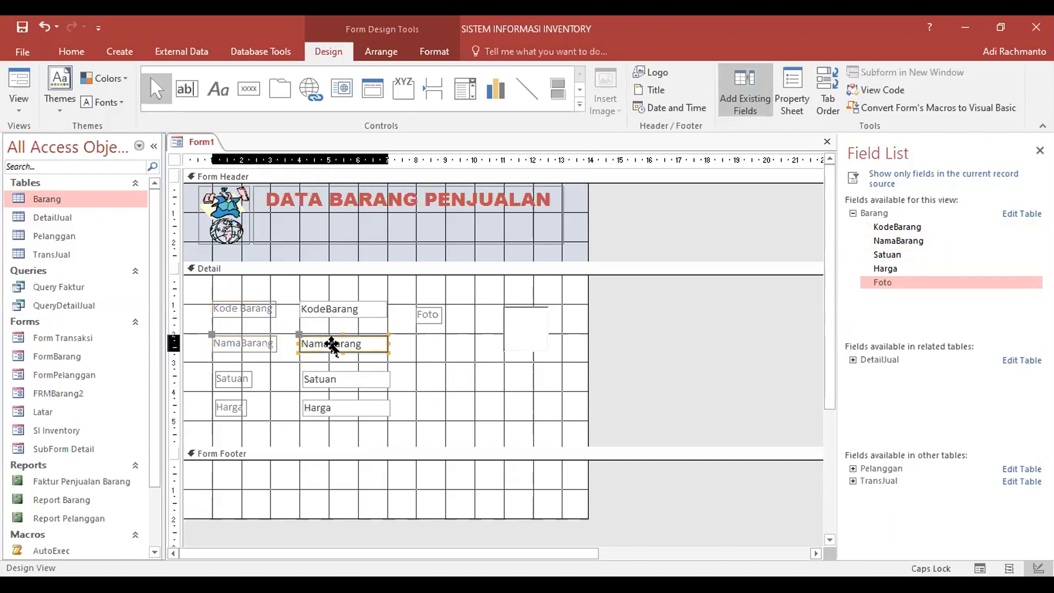
pyautogui.click(440, 381)
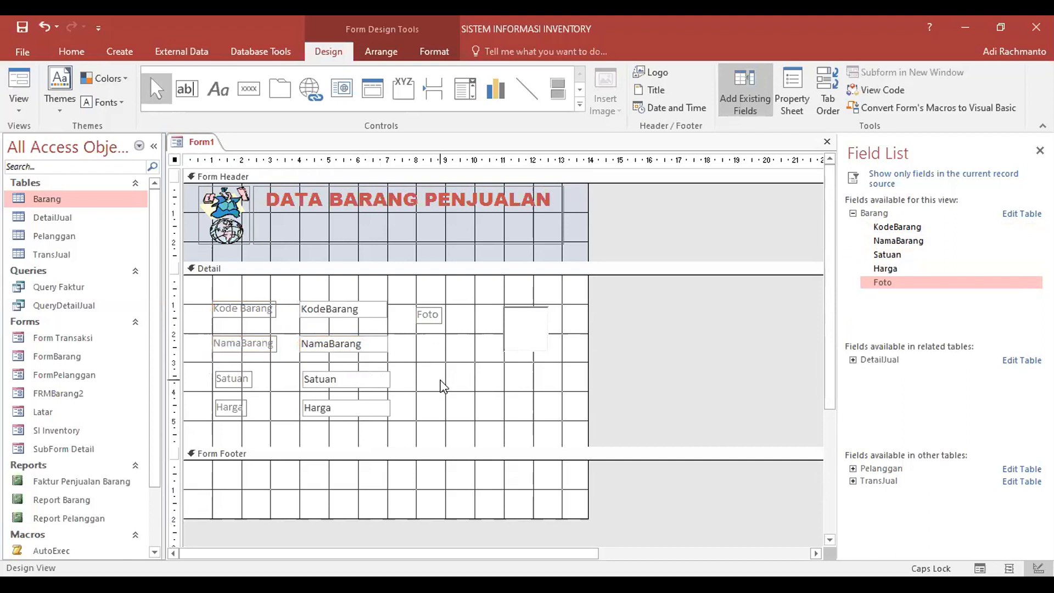
# Move the Satuan text box up slightly on its own, without moving its label.
pyautogui.click(323, 345)
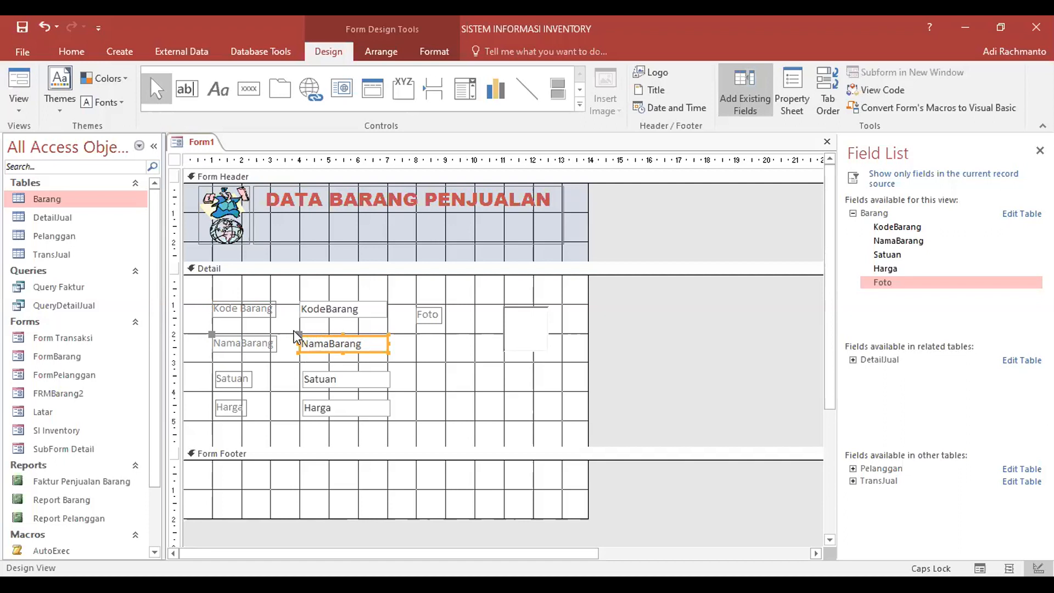
pyautogui.moveTo(297, 333); pyautogui.dragTo(300, 366)
pyautogui.click(328, 383)
pyautogui.click(308, 405)
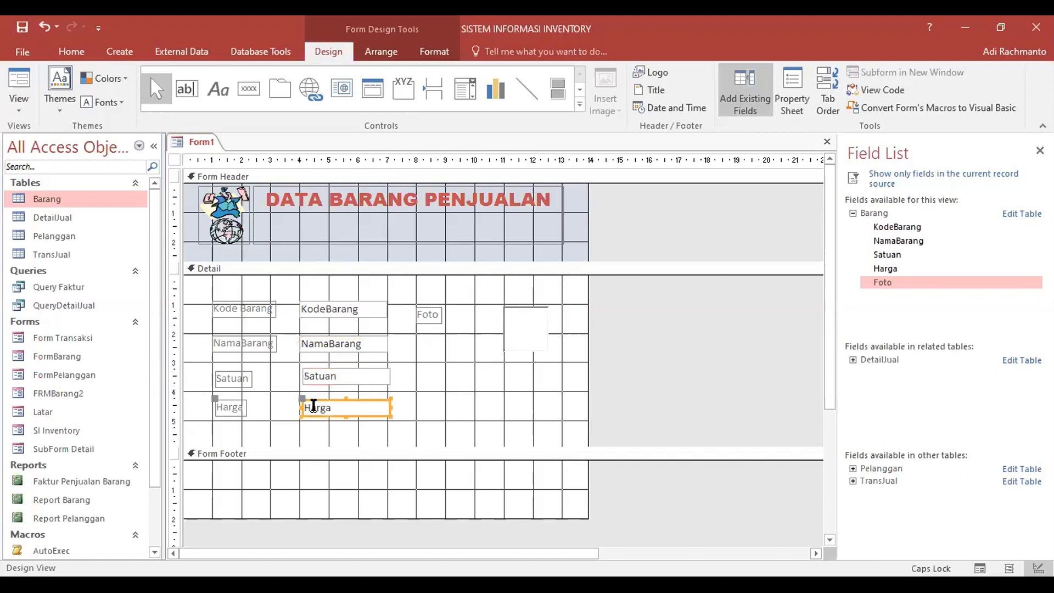
pyautogui.click(489, 392)
# Move the Foto label about 1 cm to the right and enlarge the photo frame to about 3.1 cm wide by 3.8 cm high.
pyautogui.click(514, 343)
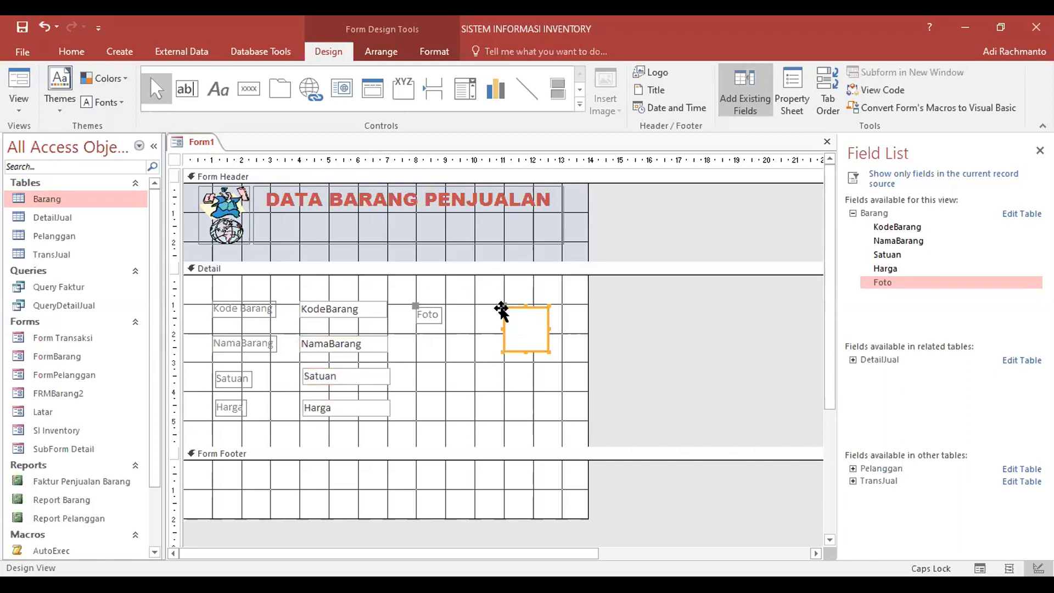
pyautogui.moveTo(417, 307); pyautogui.dragTo(447, 307)
pyautogui.click(537, 343)
pyautogui.click(573, 323)
pyautogui.click(522, 329)
pyautogui.moveTo(504, 306); pyautogui.dragTo(483, 306)
pyautogui.moveTo(526, 353); pyautogui.dragTo(529, 417)
pyautogui.click(542, 432)
pyautogui.click(533, 387)
pyautogui.click(529, 401)
pyautogui.click(451, 378)
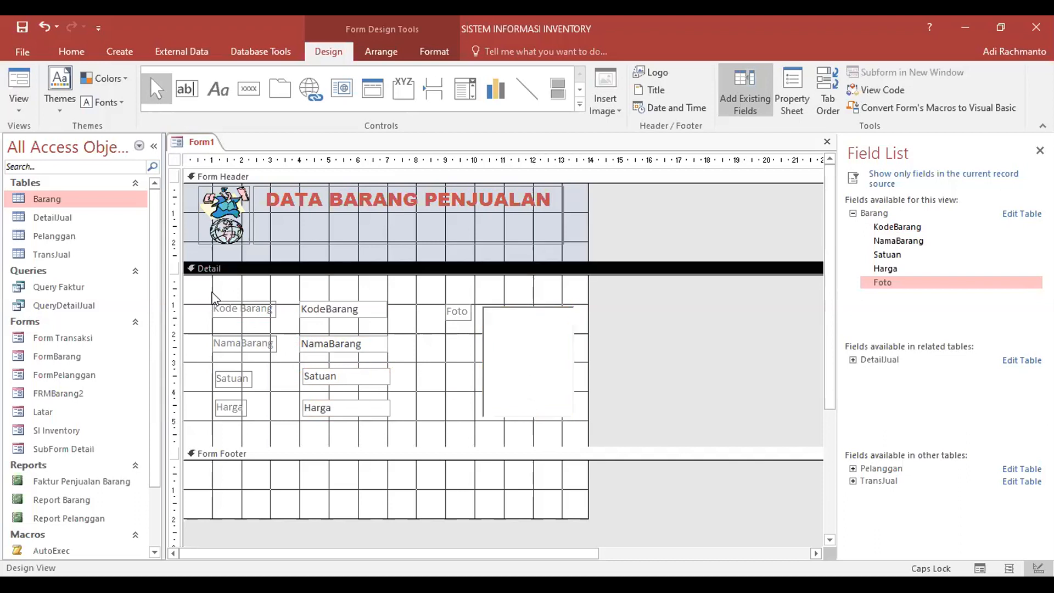
# Set the Fore Color of the Kode Barang, NamaBarang, Satuan, Harga and Foto labels to the standard dark red #BA1419.
pyautogui.moveTo(196, 291); pyautogui.dragTo(280, 438)
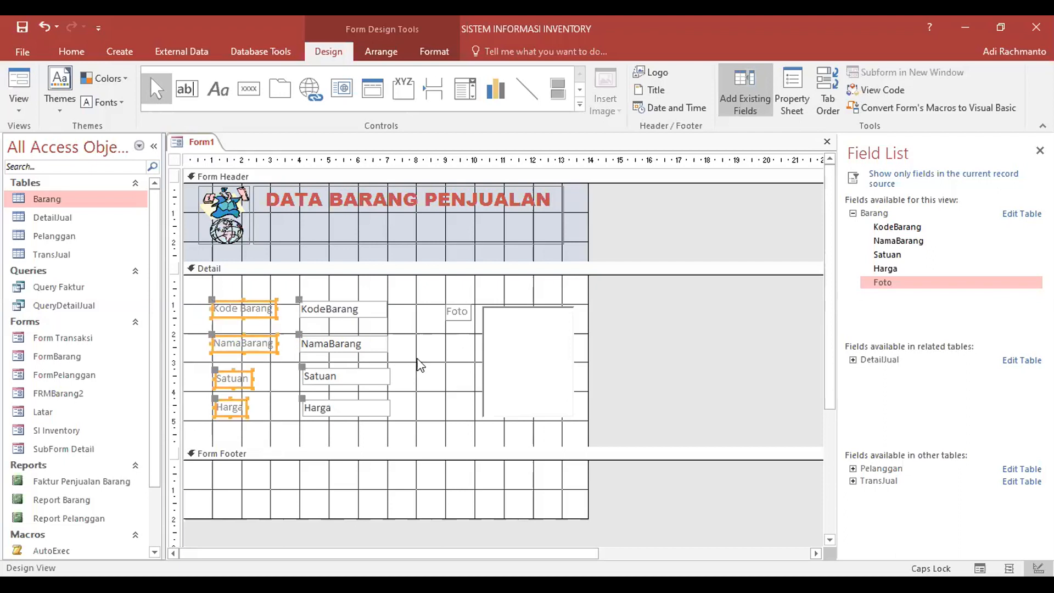
pyautogui.keyDown('shift'); pyautogui.click(458, 311); pyautogui.keyUp('shift')
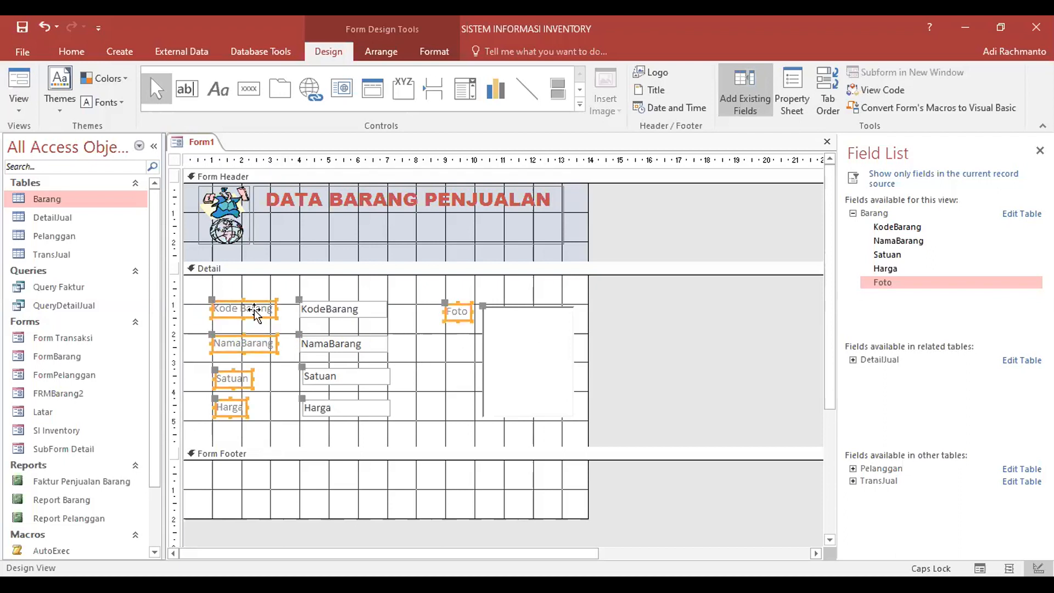
pyautogui.click(796, 91)
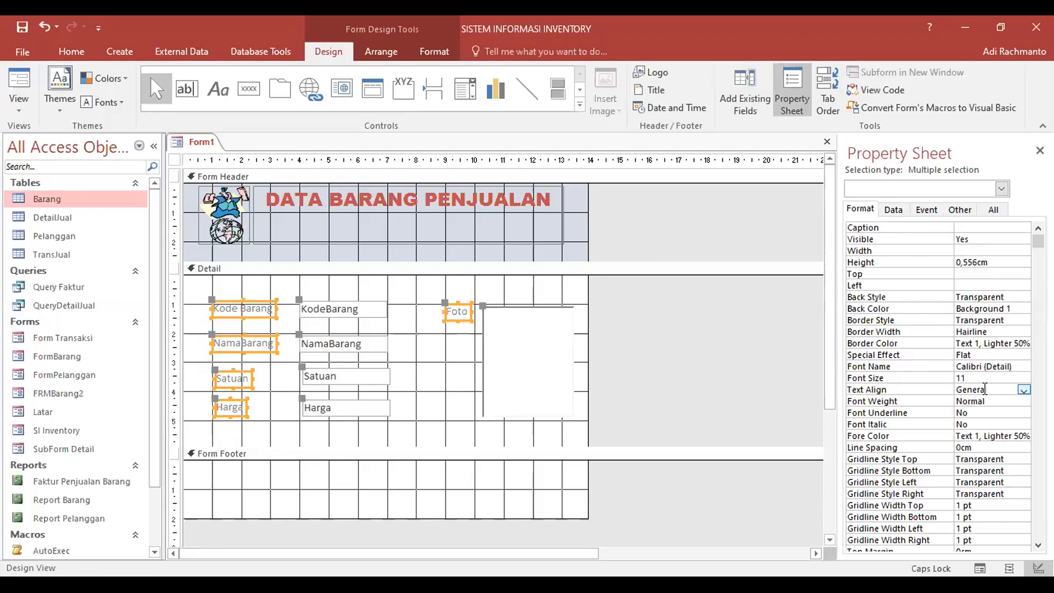
pyautogui.scroll(-1, 986, 388)
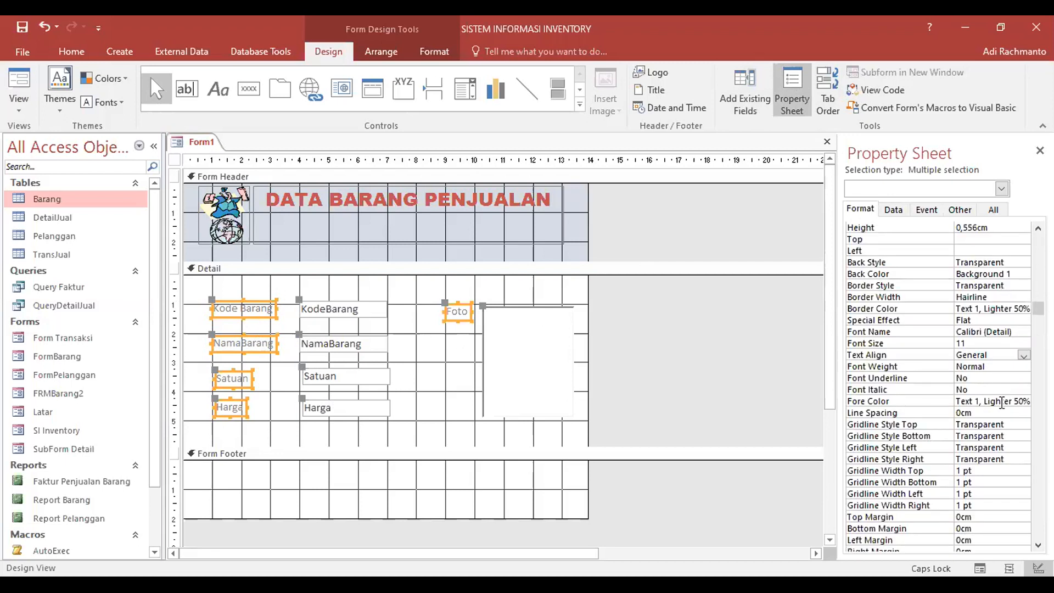
pyautogui.click(999, 402)
pyautogui.click(1023, 401)
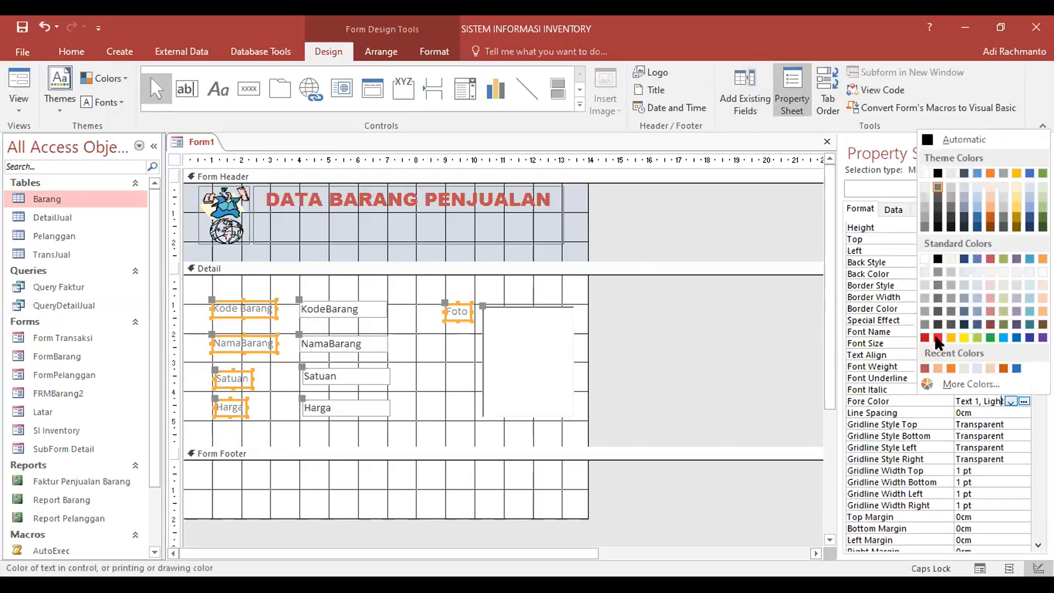
pyautogui.click(924, 337)
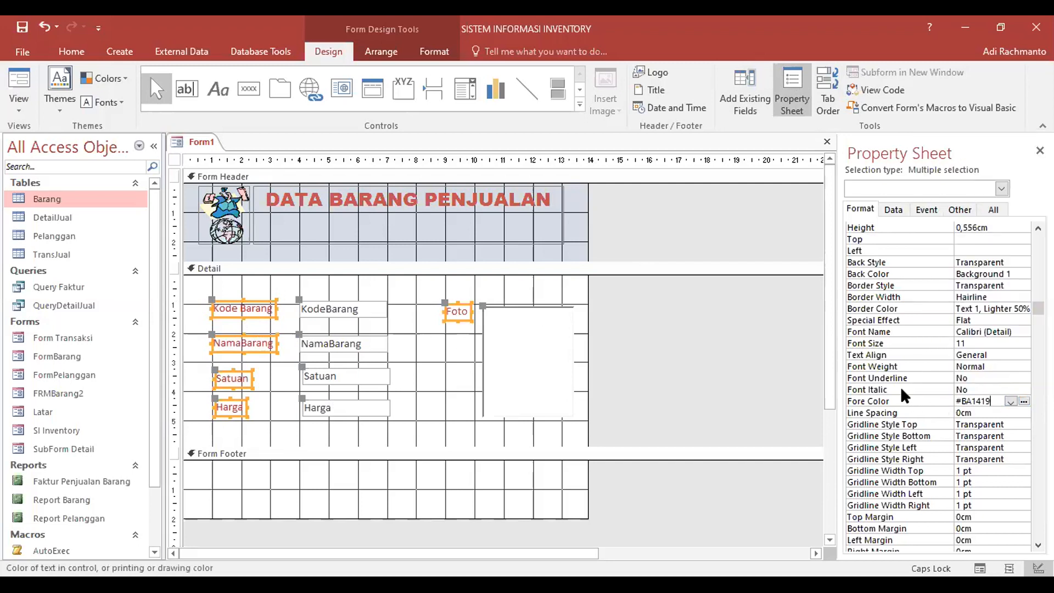
# Set the Font Weight of the selected Kode Barang, NamaBarang, Satuan, Harga and Foto labels to Bold.
pyautogui.click(1015, 363)
pyautogui.click(1023, 367)
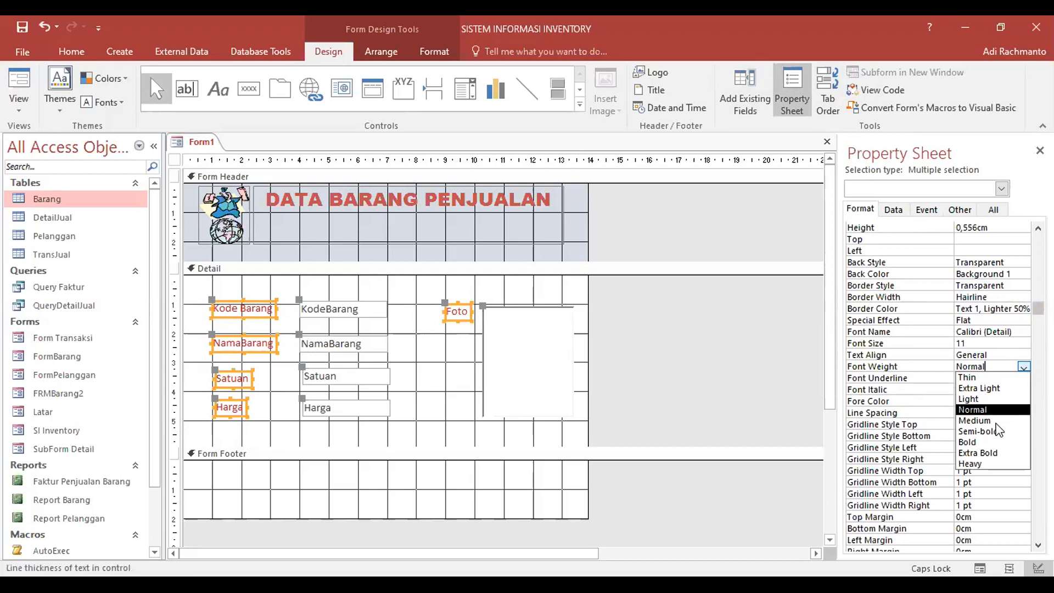
pyautogui.click(983, 445)
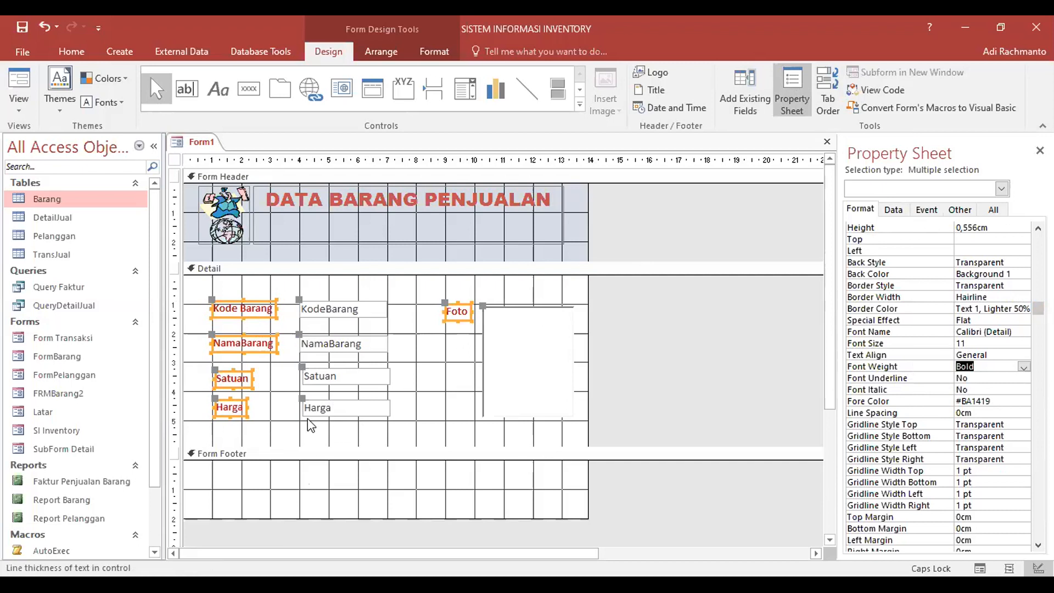
# Widen the Kode Barang and NamaBarang labels slightly to about 2.4 cm and move the Satuan label up slightly.
pyautogui.click(270, 324)
pyautogui.click(269, 309)
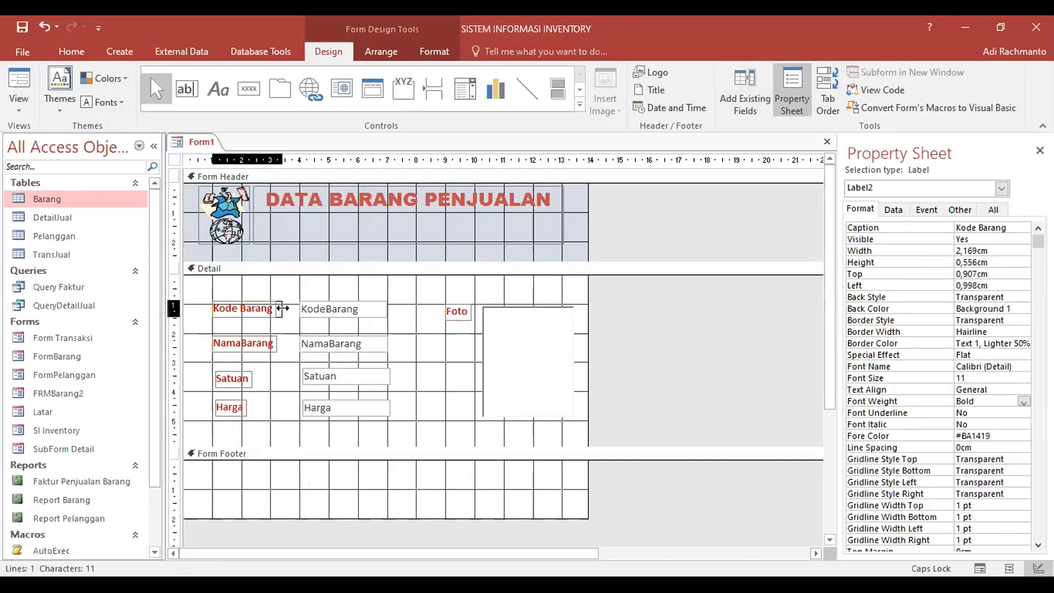
pyautogui.click(273, 346)
pyautogui.click(219, 375)
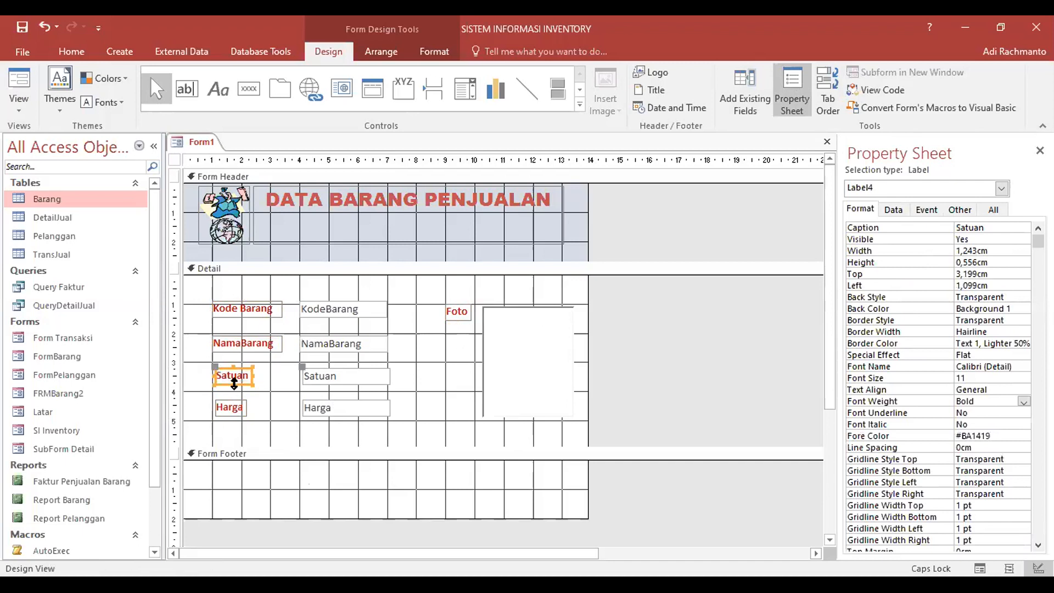
pyautogui.click(263, 401)
# Set the Font Name of the KodeBarang, NamaBarang, Satuan and Harga text boxes to Times New Roman.
pyautogui.moveTo(409, 443); pyautogui.dragTo(296, 285)
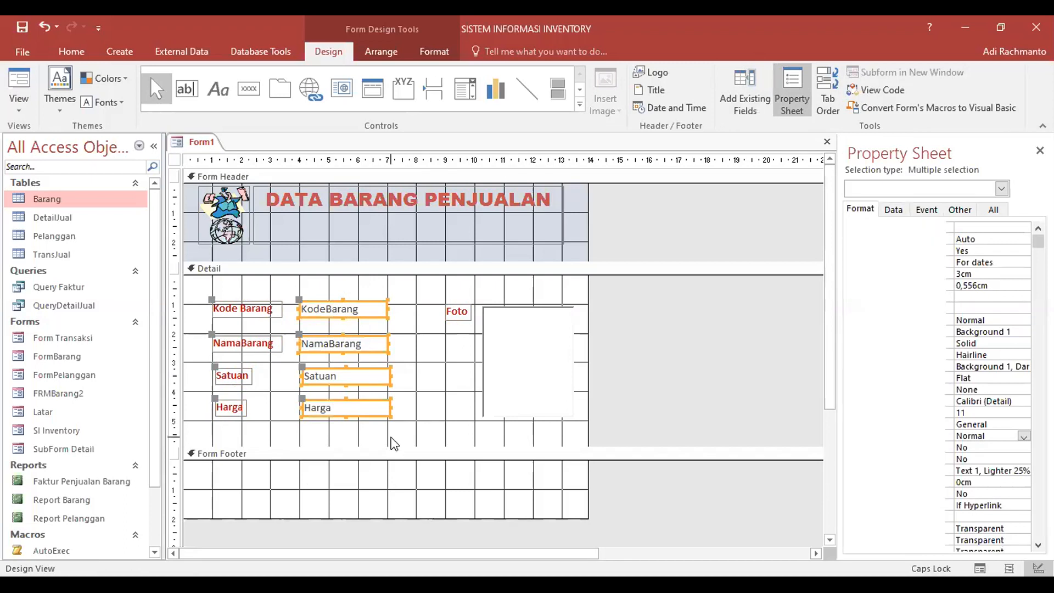
pyautogui.click(393, 444)
pyautogui.click(352, 410)
pyautogui.keyDown('shift'); pyautogui.click(348, 371); pyautogui.keyUp('shift')
pyautogui.keyDown('shift'); pyautogui.click(348, 343); pyautogui.keyUp('shift')
pyautogui.keyDown('shift'); pyautogui.click(348, 308); pyautogui.keyUp('shift')
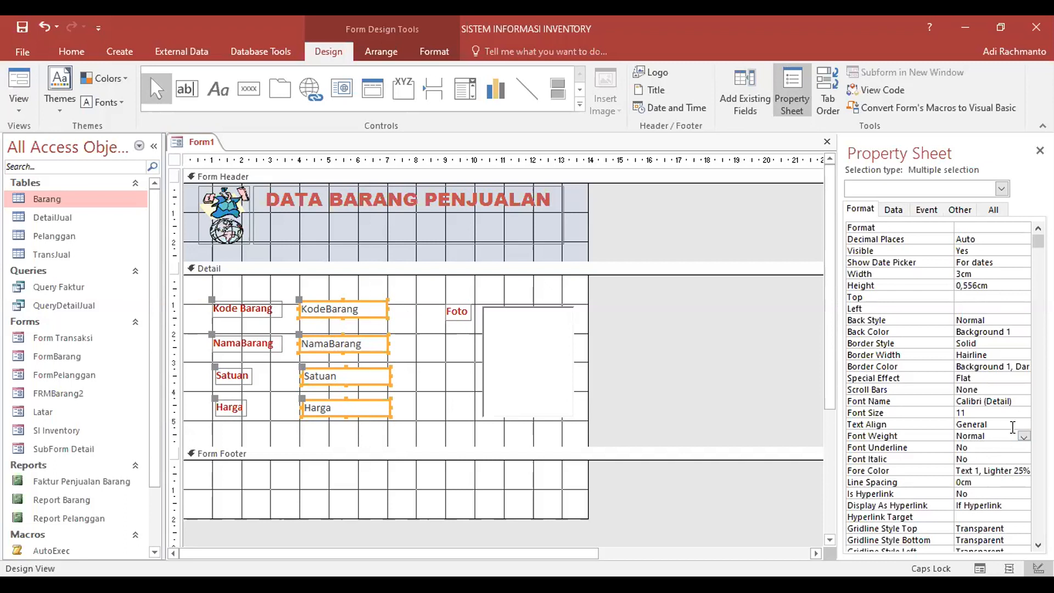
pyautogui.click(1022, 402)
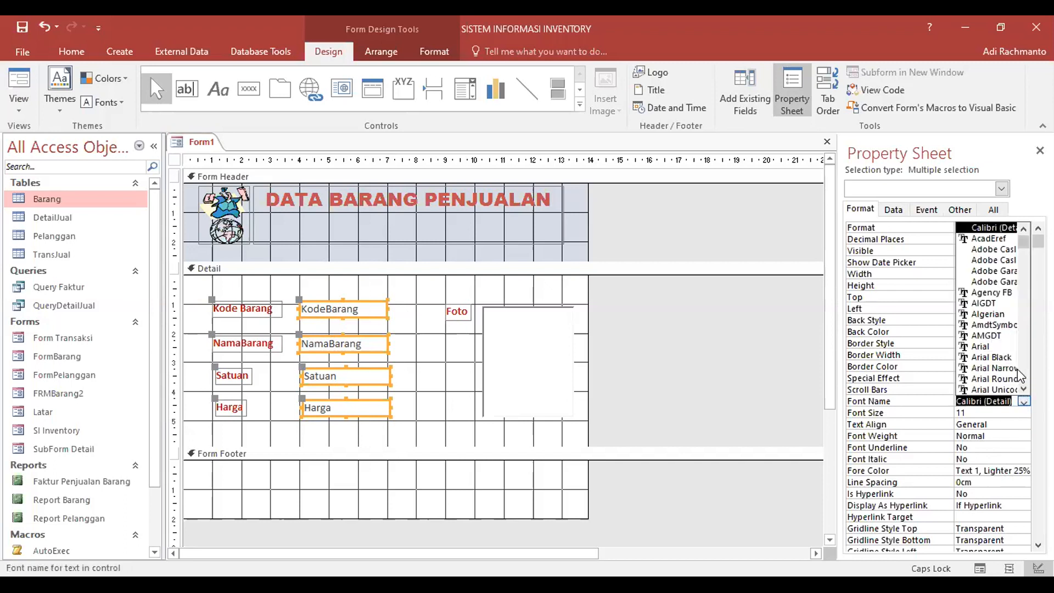
pyautogui.write('Times New Rom')
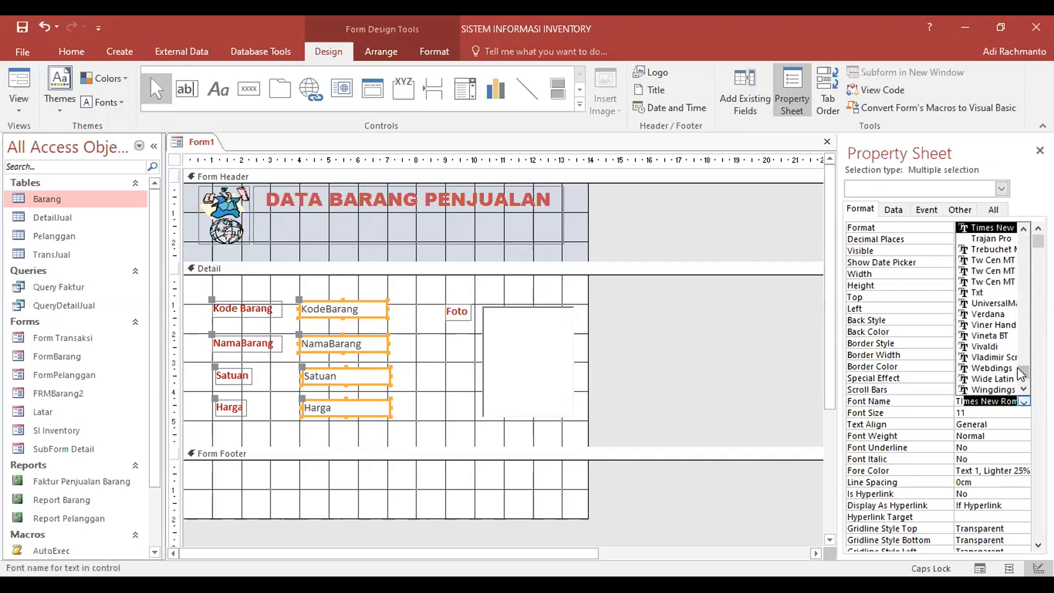
pyautogui.click(999, 232)
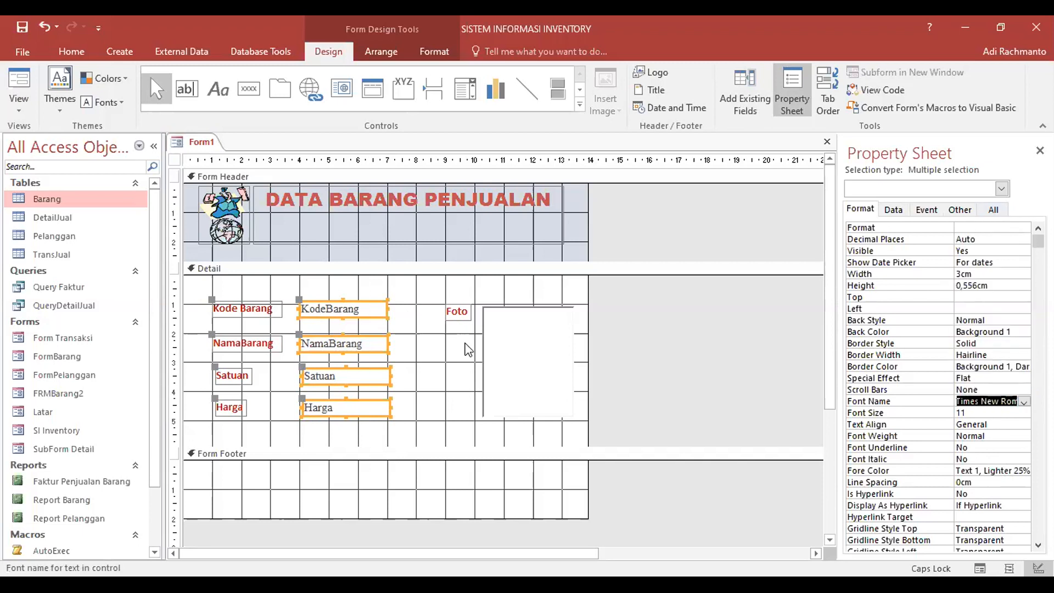
pyautogui.click(404, 373)
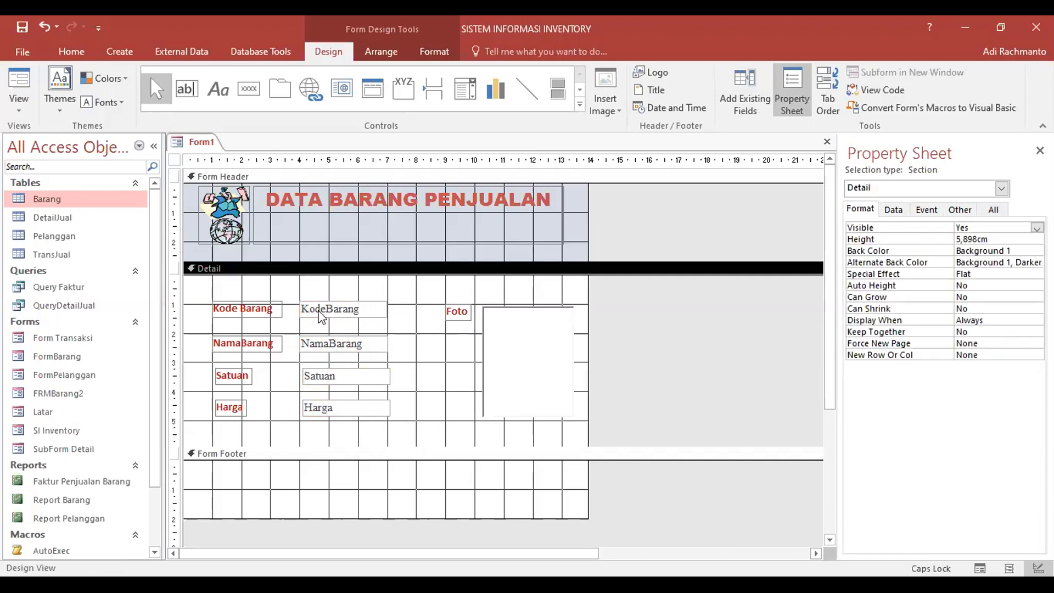
# Try light red #EFD3D2 and light green #E6EDD7 as the Back Color of the Detail section.
pyautogui.click(318, 291)
pyautogui.click(307, 430)
pyautogui.click(372, 284)
pyautogui.click(912, 250)
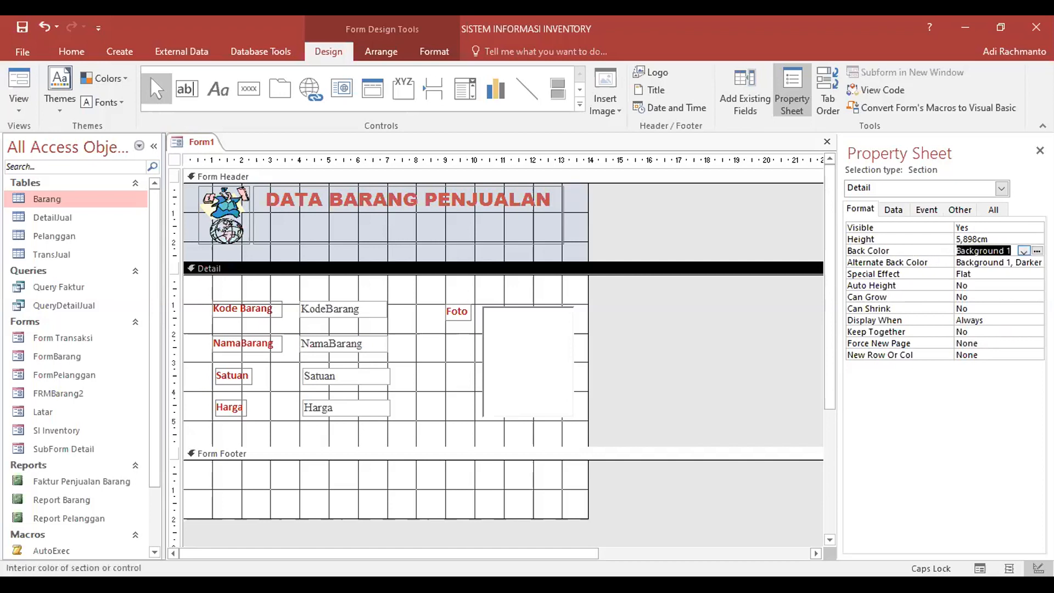
pyautogui.click(1034, 251)
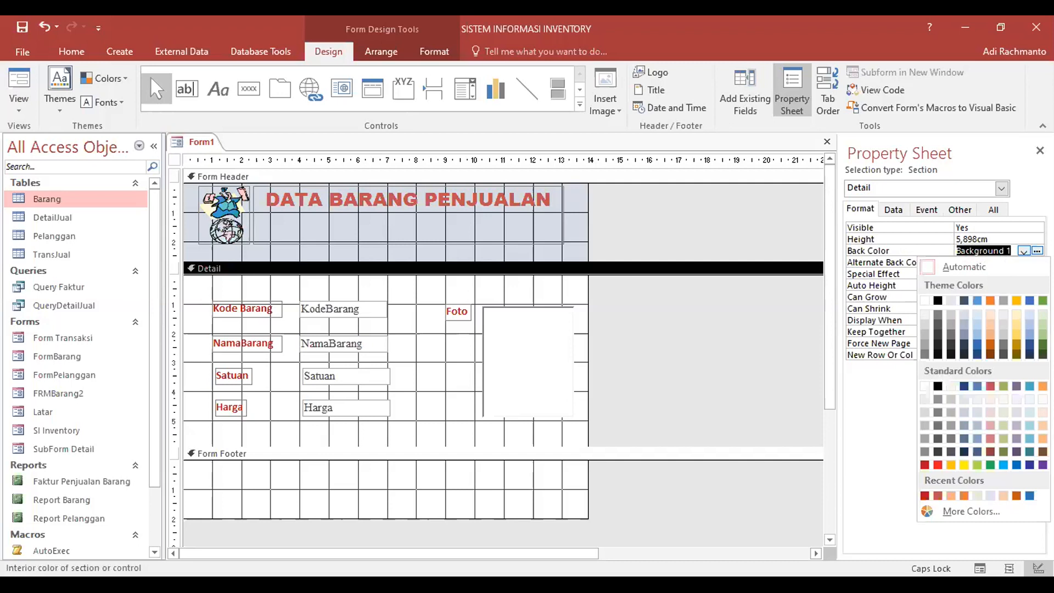
pyautogui.click(990, 412)
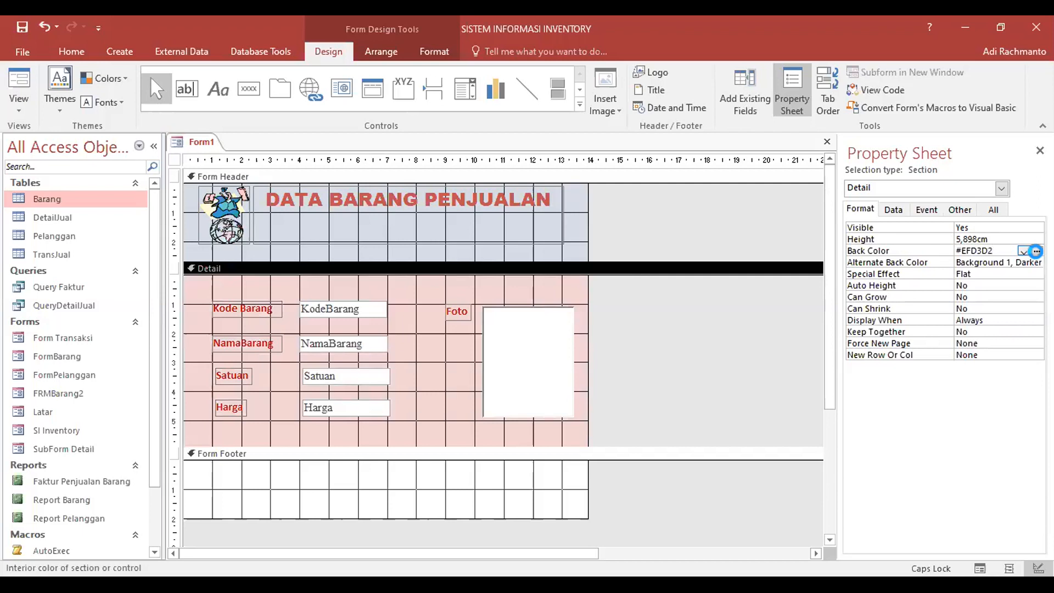
pyautogui.click(1034, 250)
pyautogui.click(1003, 412)
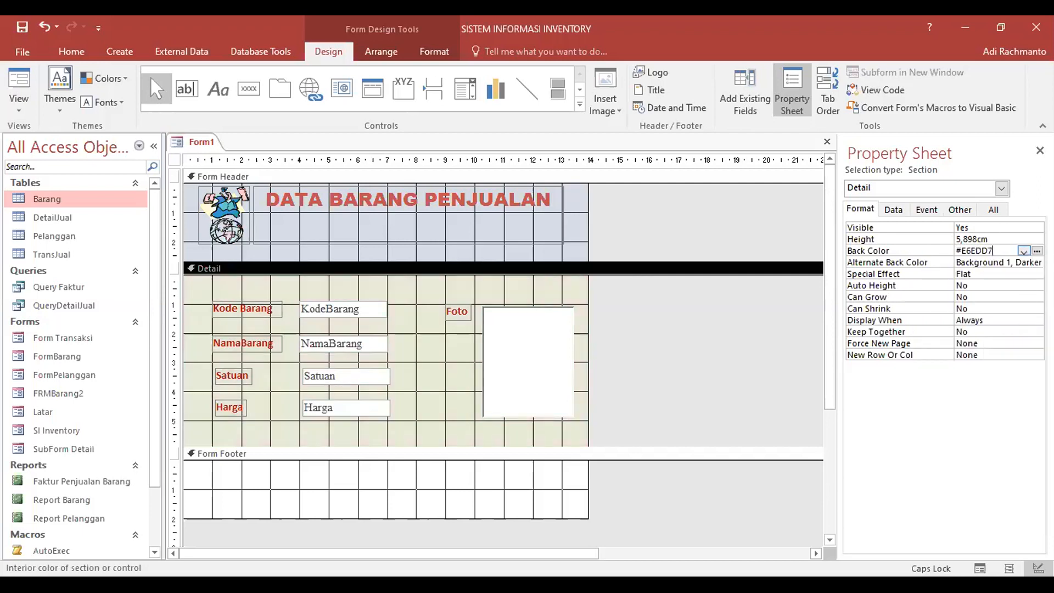
# Set the Back Color of the Detail section to the standard blue #ADC0D9.
pyautogui.click(1023, 250)
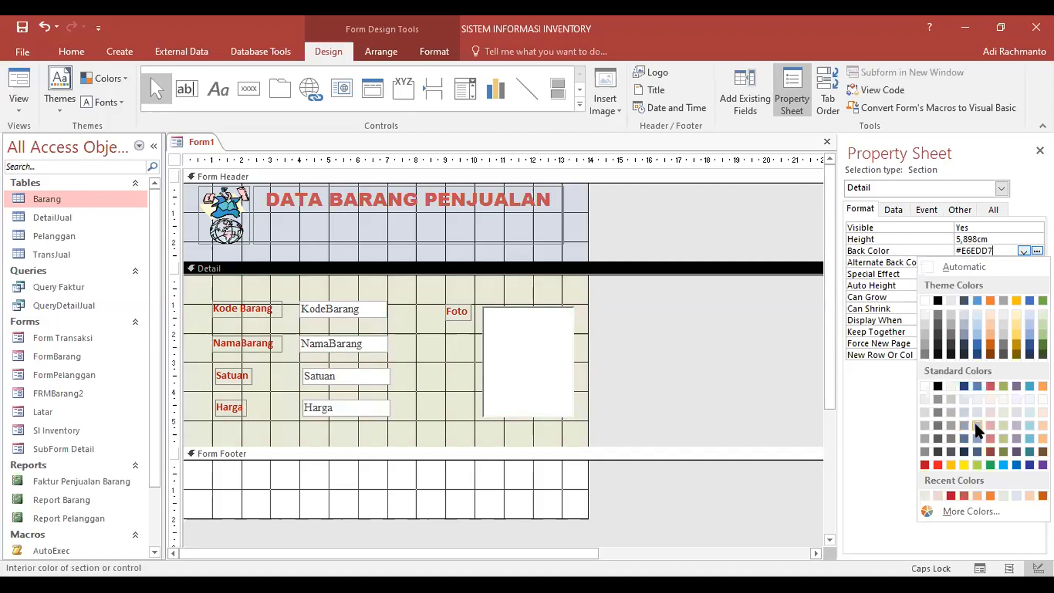
pyautogui.click(977, 425)
pyautogui.click(423, 334)
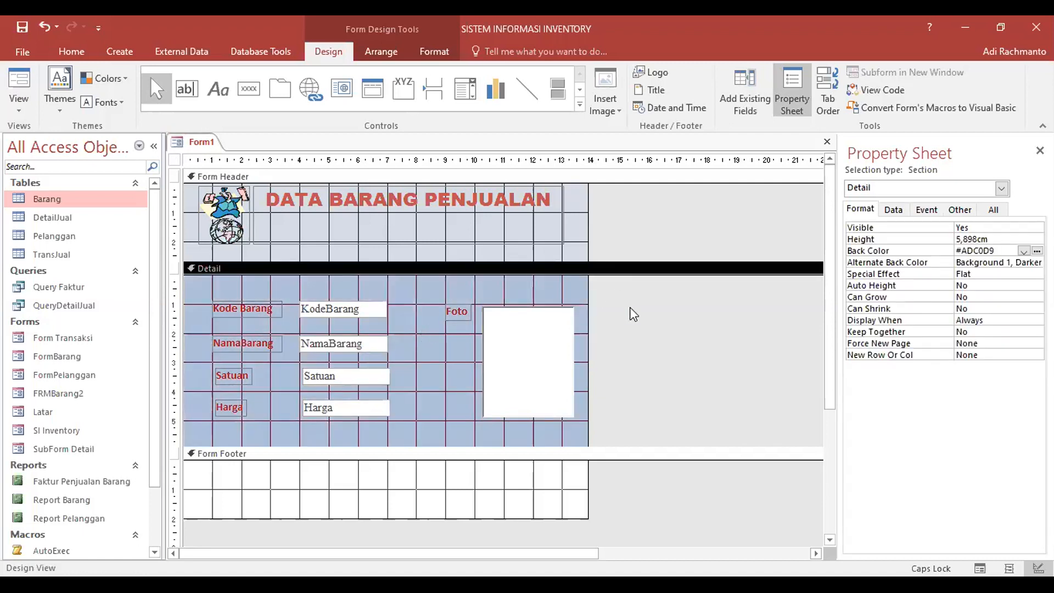
# Display the list of existing fields and switch the form to Form View.
pyautogui.click(736, 84)
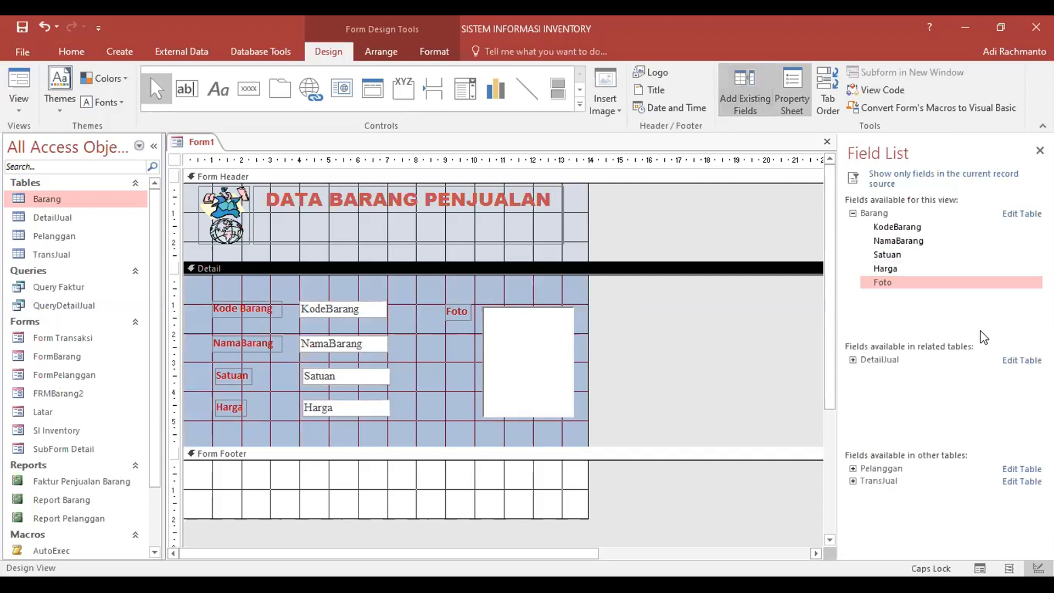
pyautogui.click(190, 311)
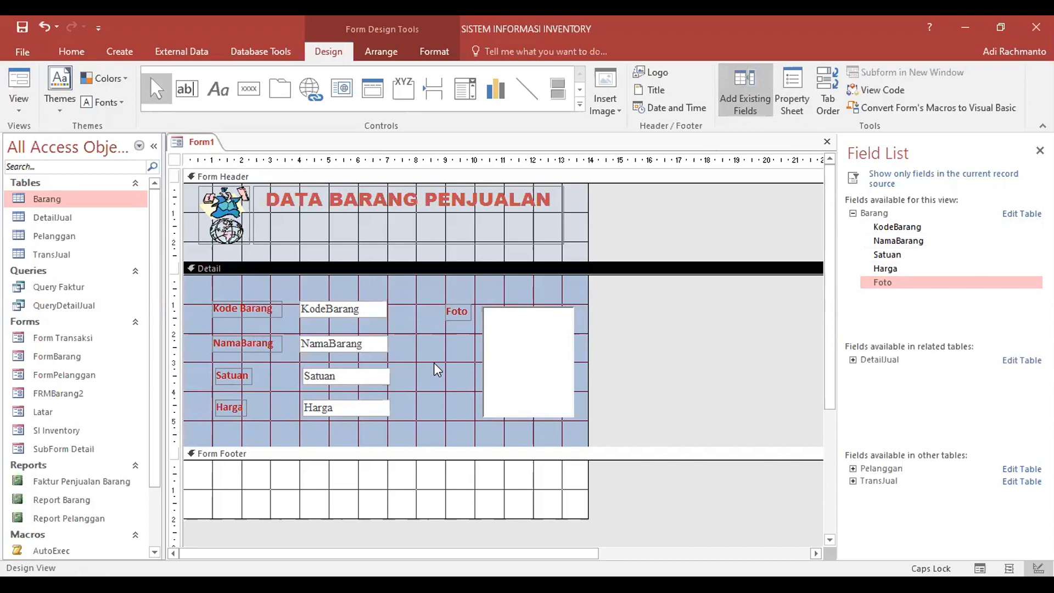
pyautogui.click(21, 109)
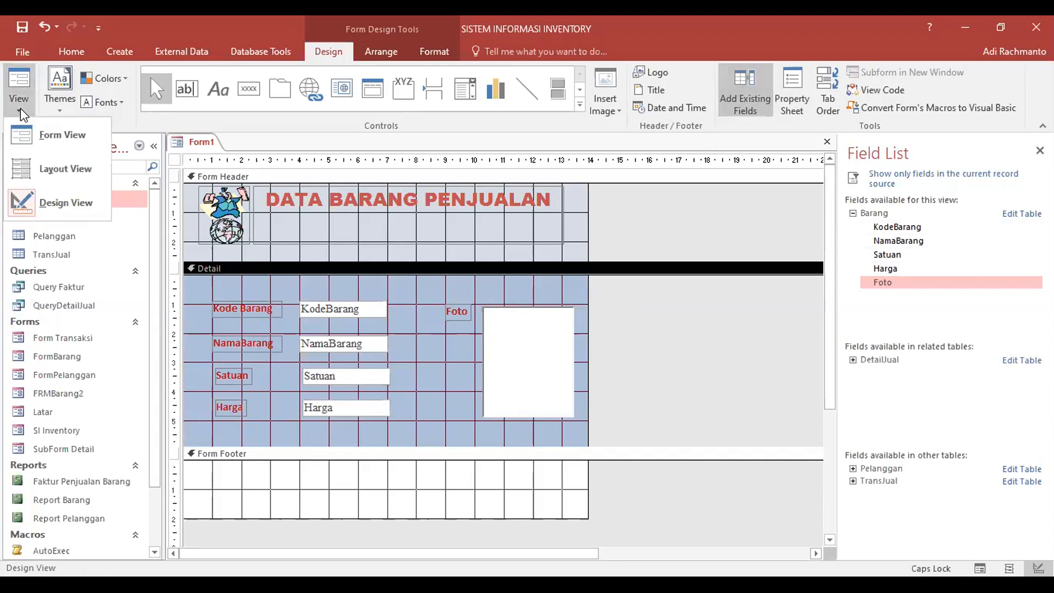
pyautogui.click(43, 146)
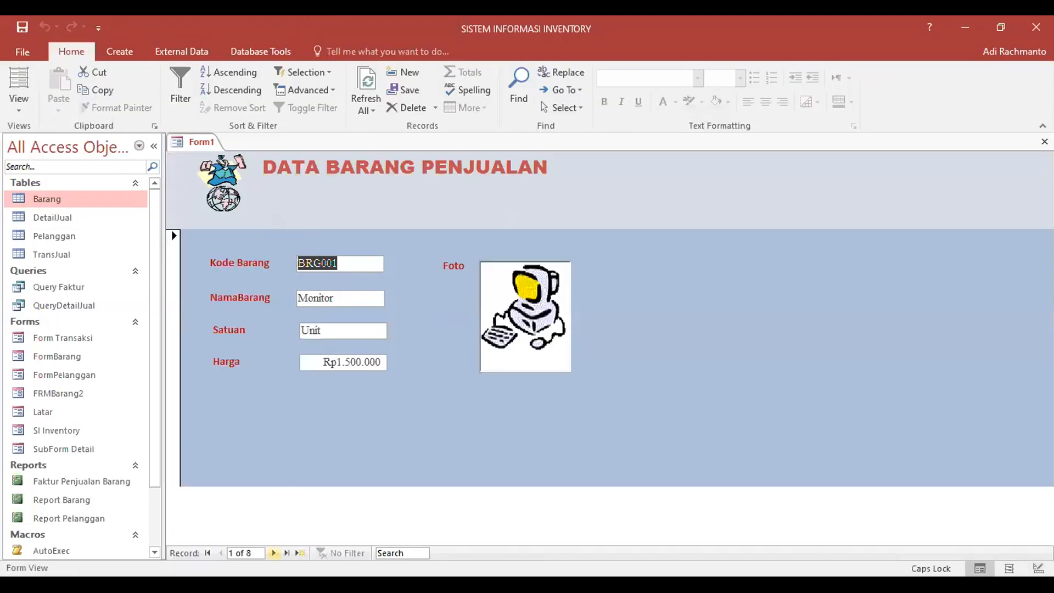
# Page forward and back through the Barang records to check the fields and photos in the form.
pyautogui.click(274, 553)
pyautogui.click(274, 553)
pyautogui.click(274, 552)
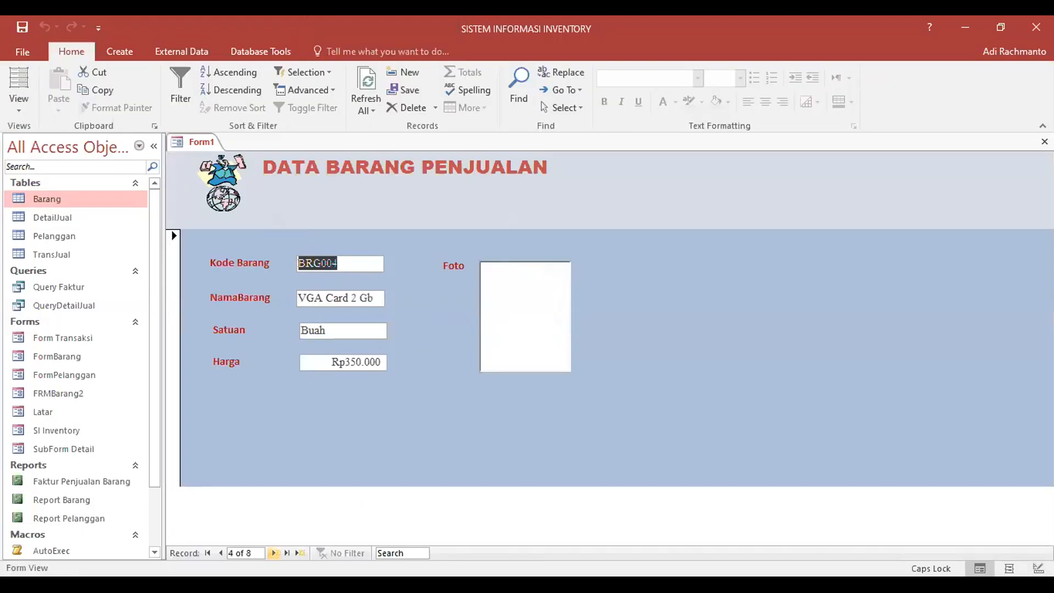
pyautogui.click(273, 553)
pyautogui.click(220, 553)
pyautogui.click(221, 553)
pyautogui.click(220, 552)
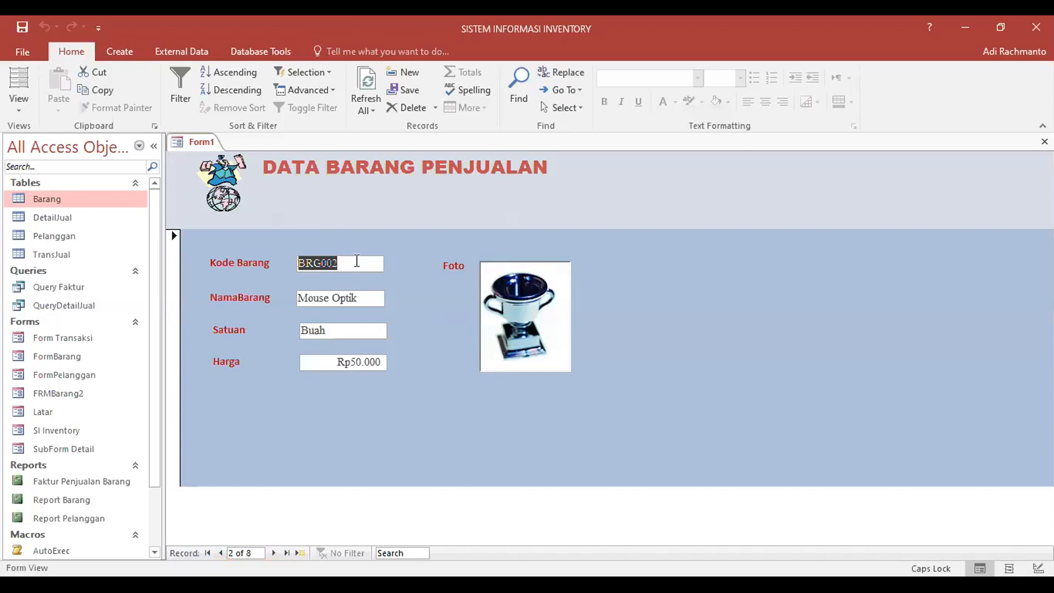
pyautogui.click(273, 553)
pyautogui.click(274, 552)
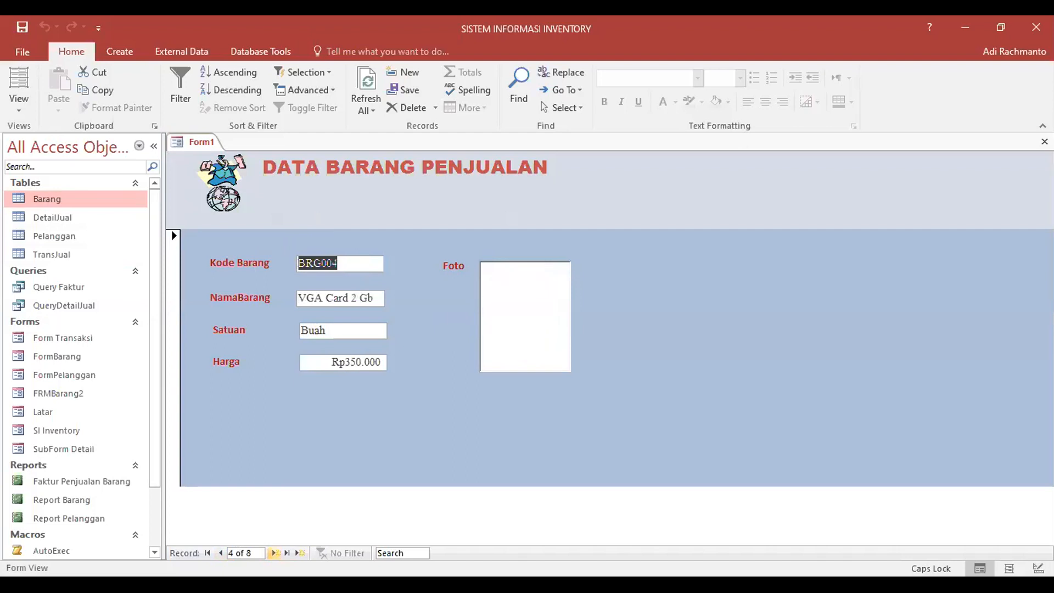
# Return the form to Design View.
pyautogui.click(19, 112)
pyautogui.click(61, 207)
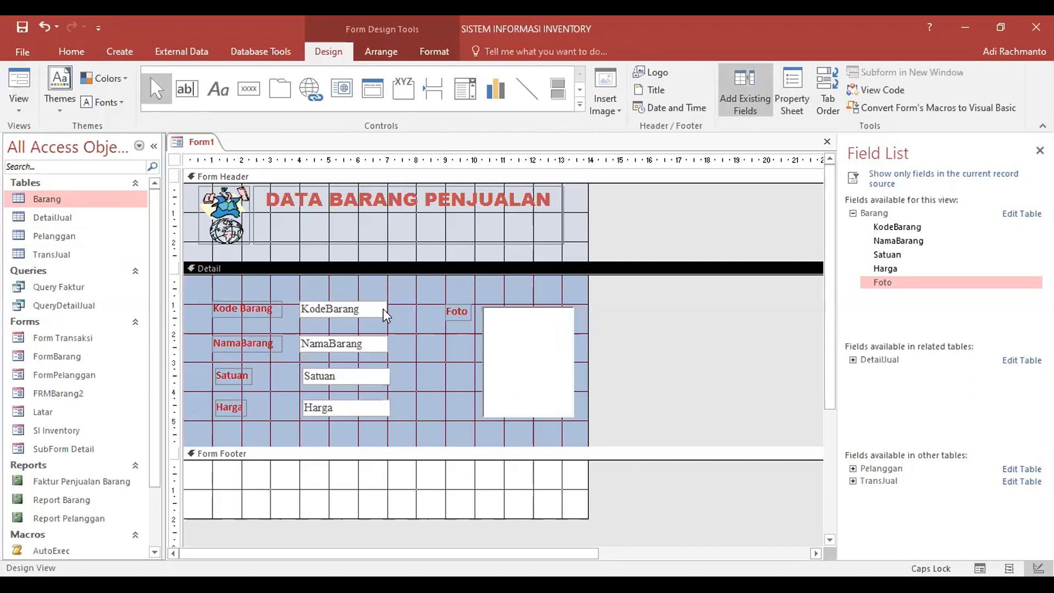
pyautogui.click(119, 51)
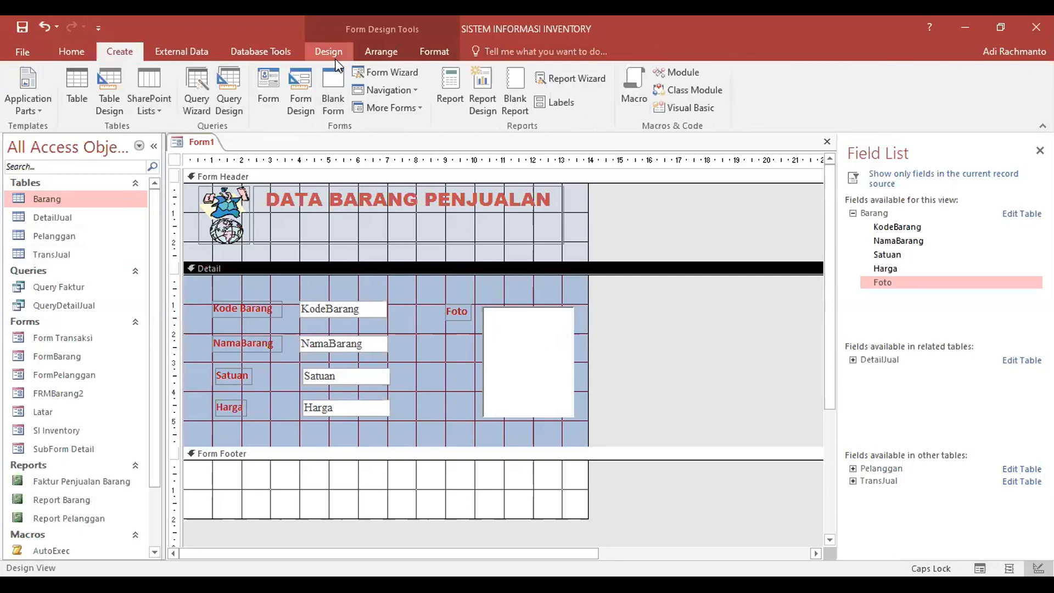